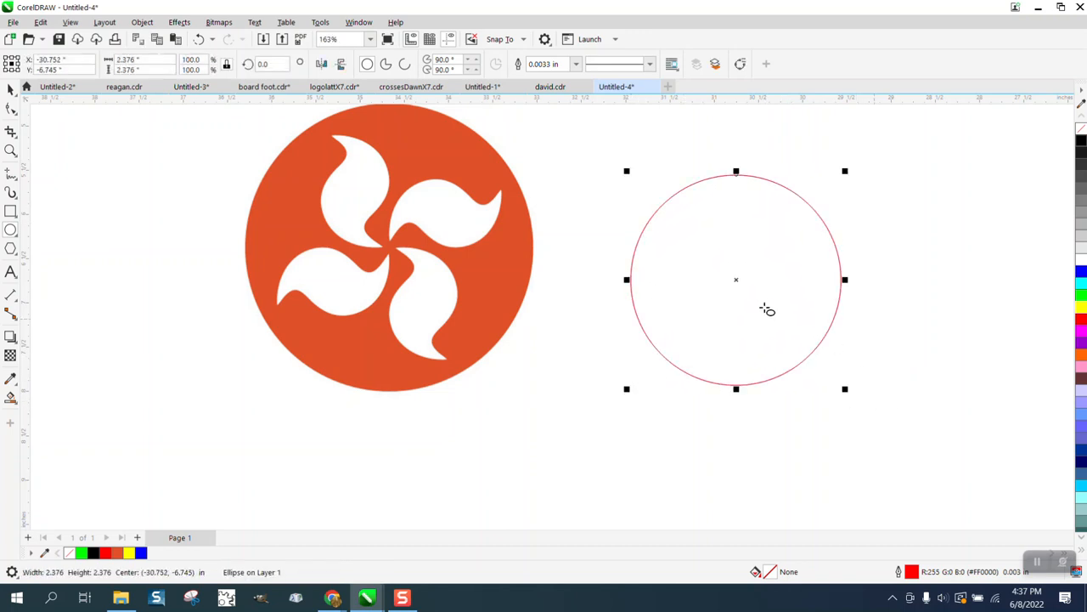
Duplicate the red circle about 1.48 inches to the right, overlapping the original, and create a blue shape from the overlap with Smart Fill.
drag(736, 280, 869, 291)
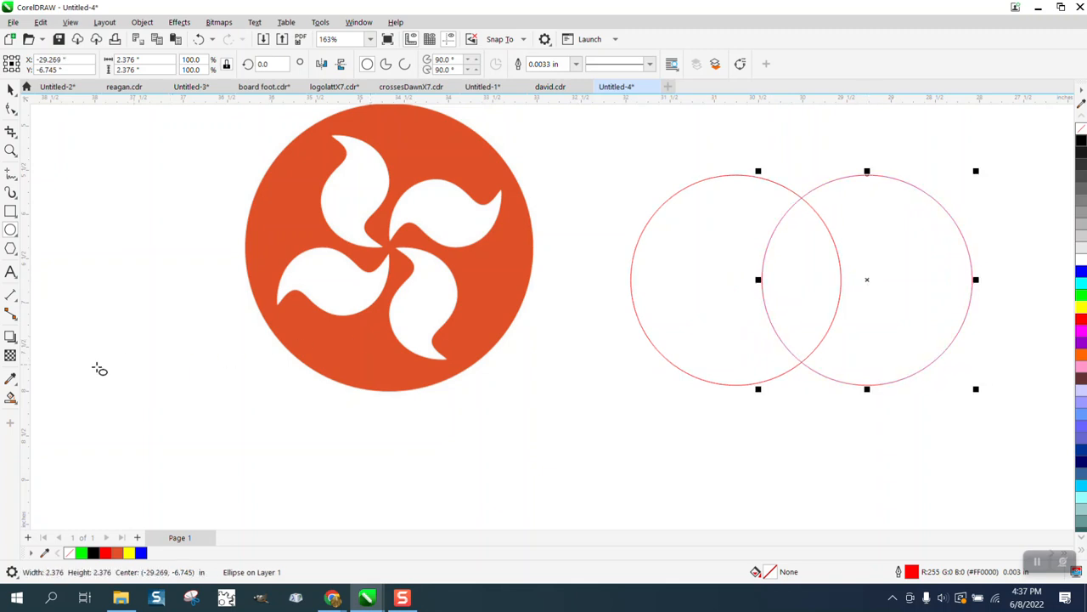
click(11, 397)
click(803, 287)
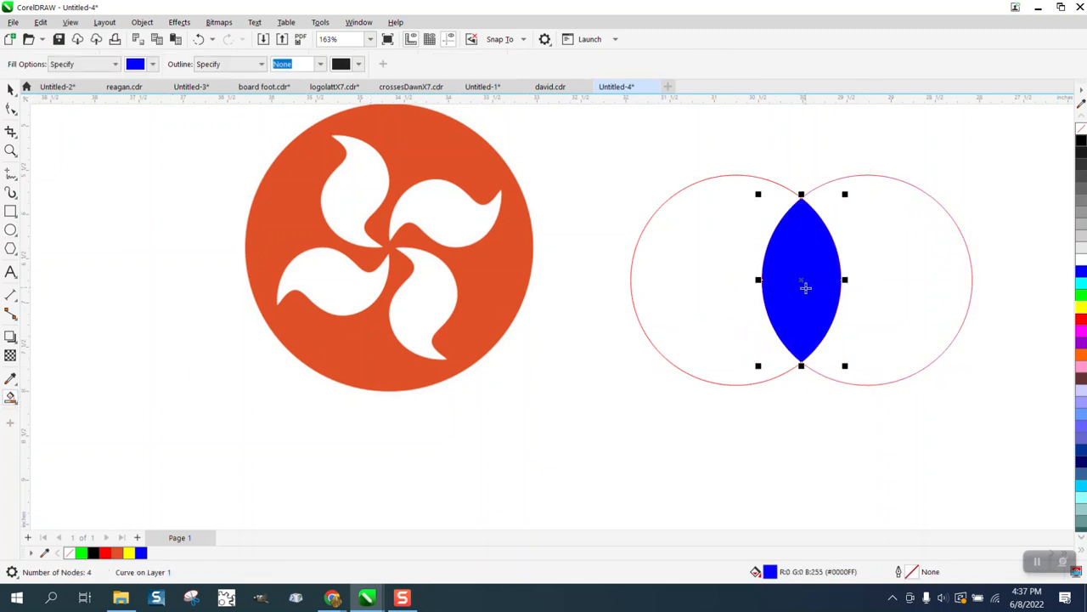
Move the blue lens shape below the circles, remove its fill and give it a black outline.
scroll(325, 238, down, 1)
scroll(326, 238, down, 1)
key(space)
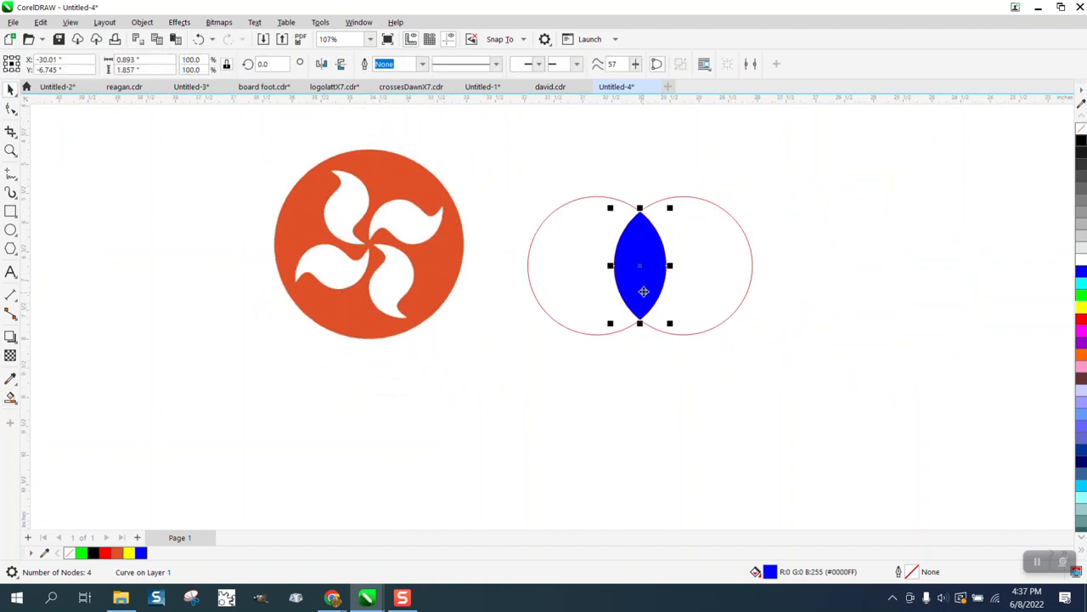
drag(641, 291, 509, 407)
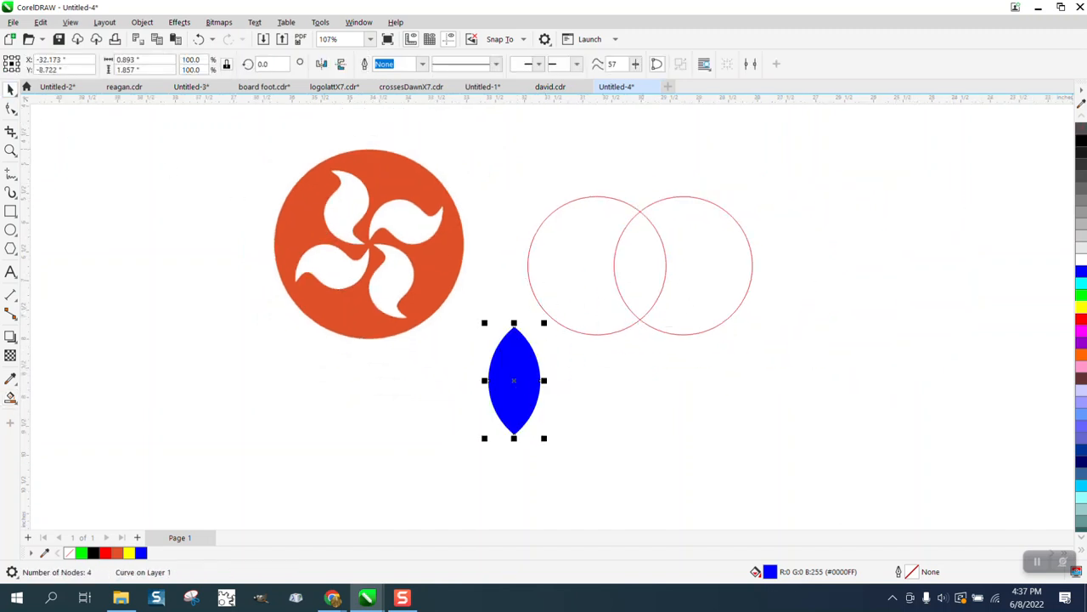
click(1083, 133)
right_click(1082, 140)
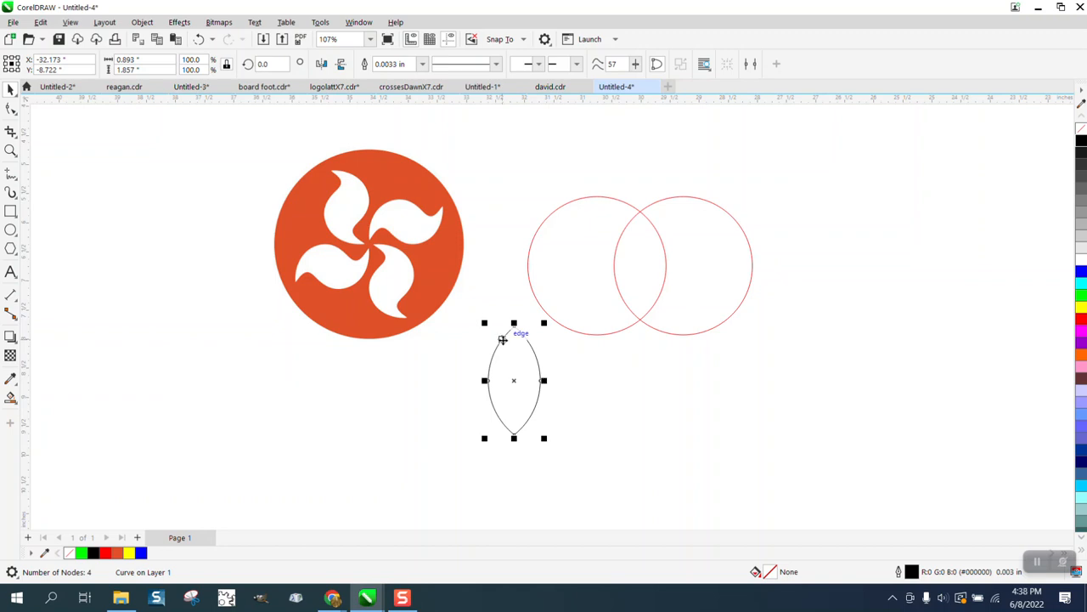
Center the lens shape on the page and move the clover image and both red circles onto the page above it.
key(Delete)
scroll(504, 345, down, 4)
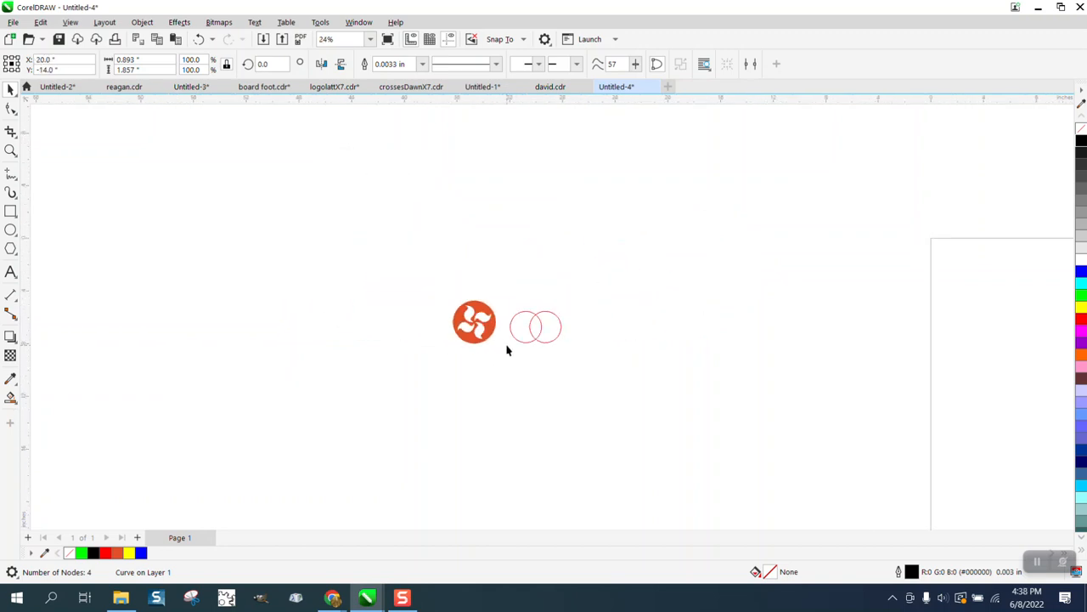
scroll(559, 359, down, 1)
drag(497, 320, 908, 418)
click(11, 150)
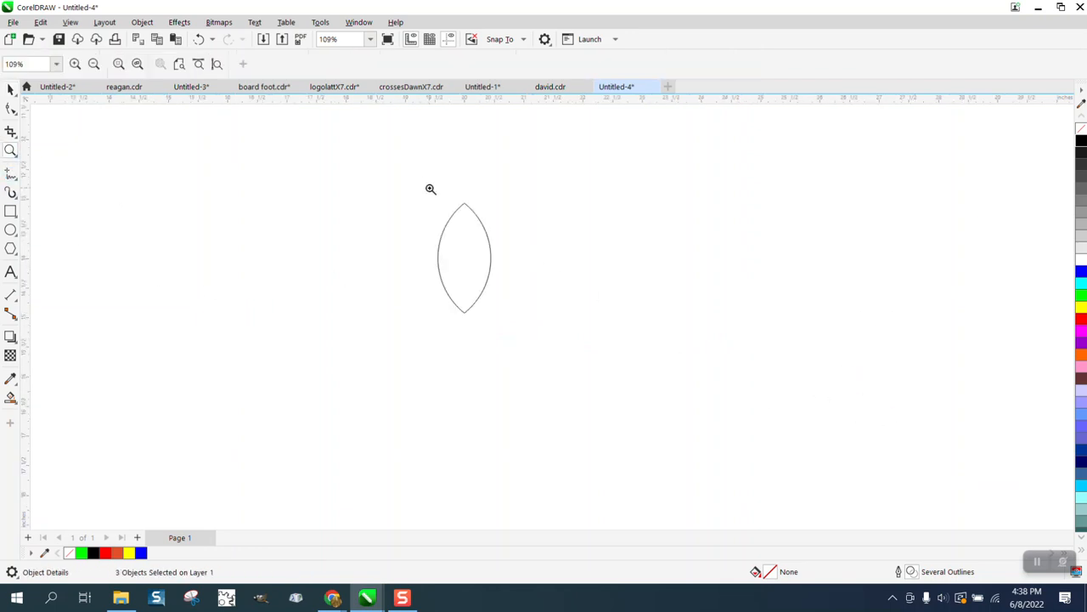
drag(411, 179, 667, 359)
scroll(822, 490, down, 3)
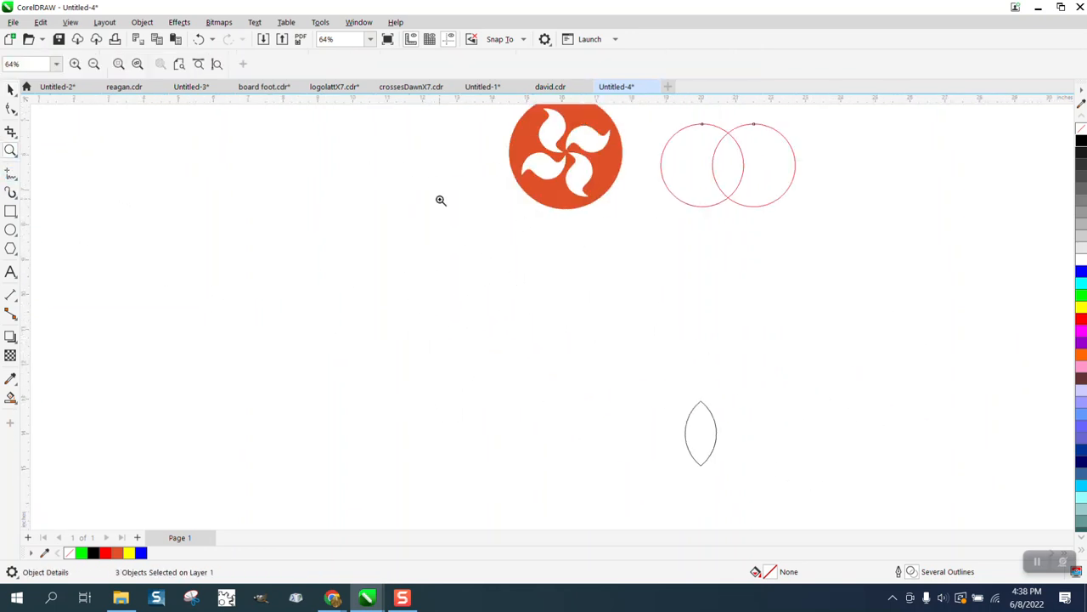
Move the clover image down beside the lens shape, at about X 16.258, Y -13.979 inches.
click(10, 89)
drag(582, 181, 576, 453)
click(569, 400)
key(z)
drag(629, 388, 817, 494)
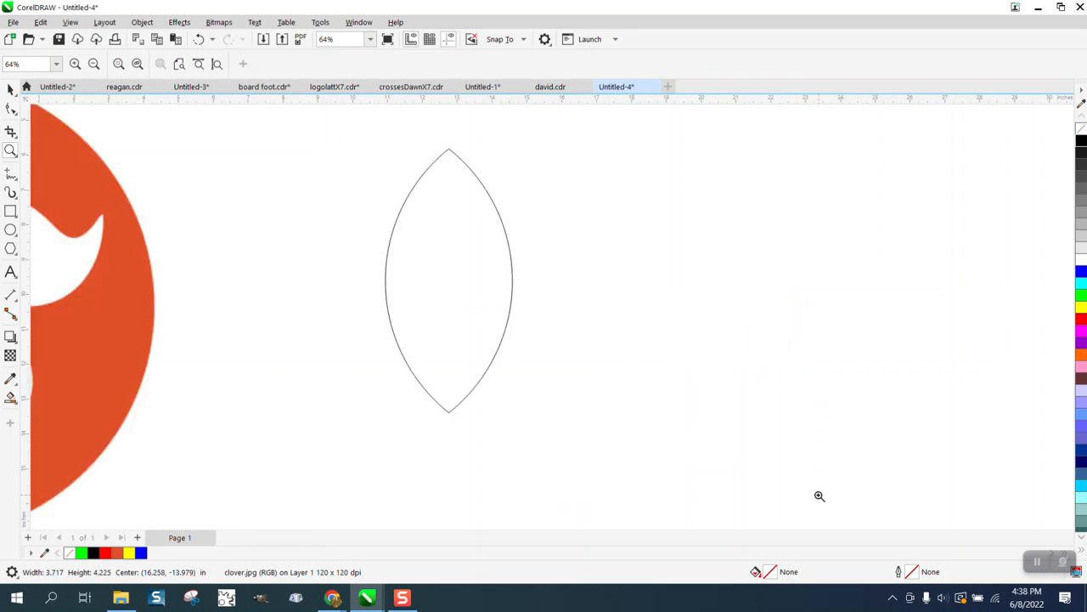
scroll(565, 403, down, 2)
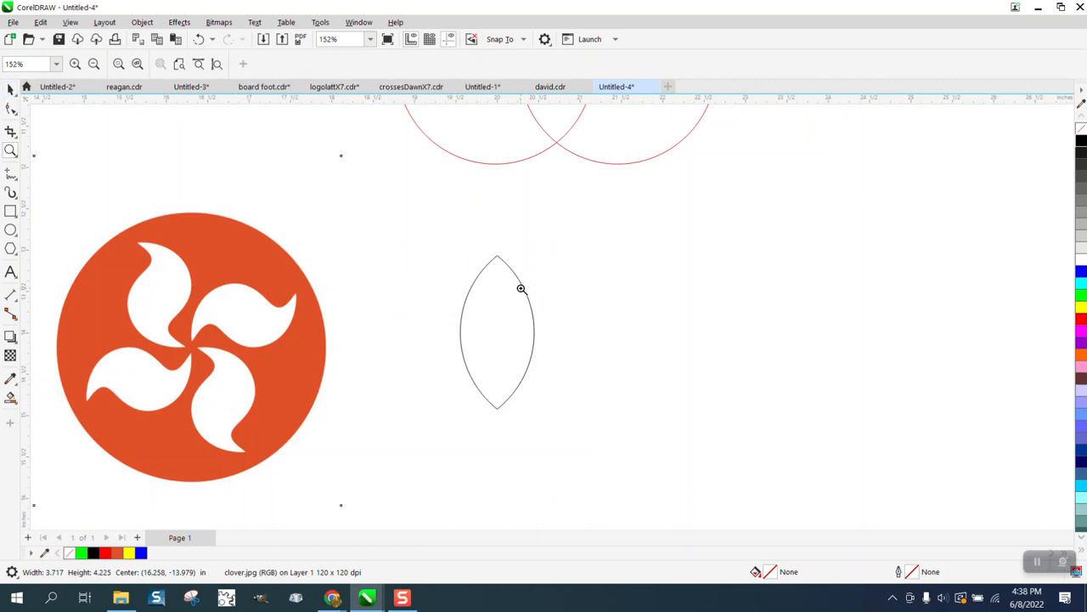
Add a horizontal and a vertical guideline and center both on the page so they cross at the lens shape's center.
click(11, 89)
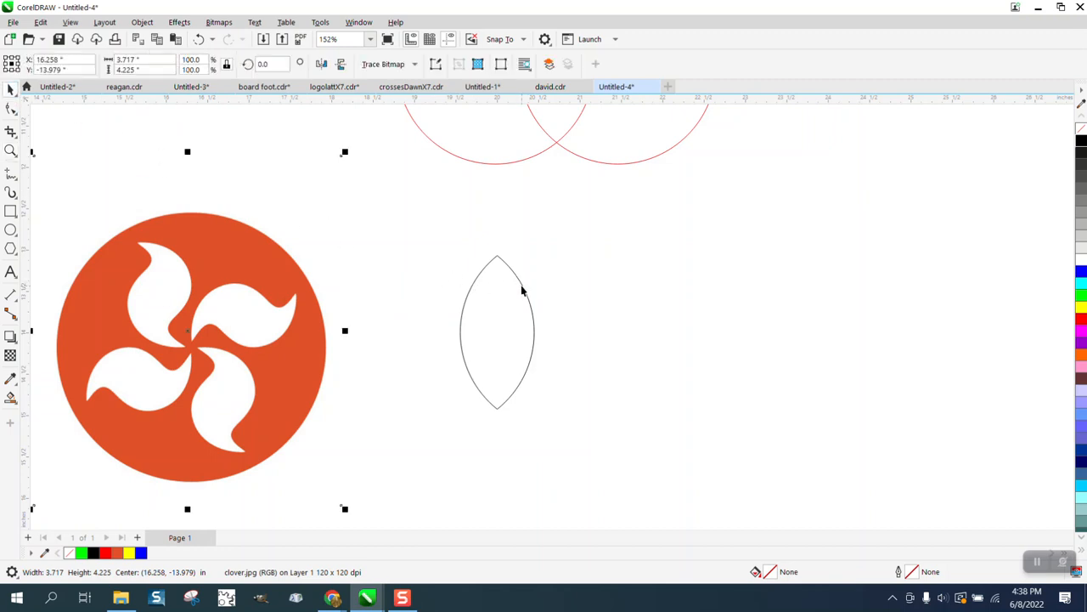
click(522, 286)
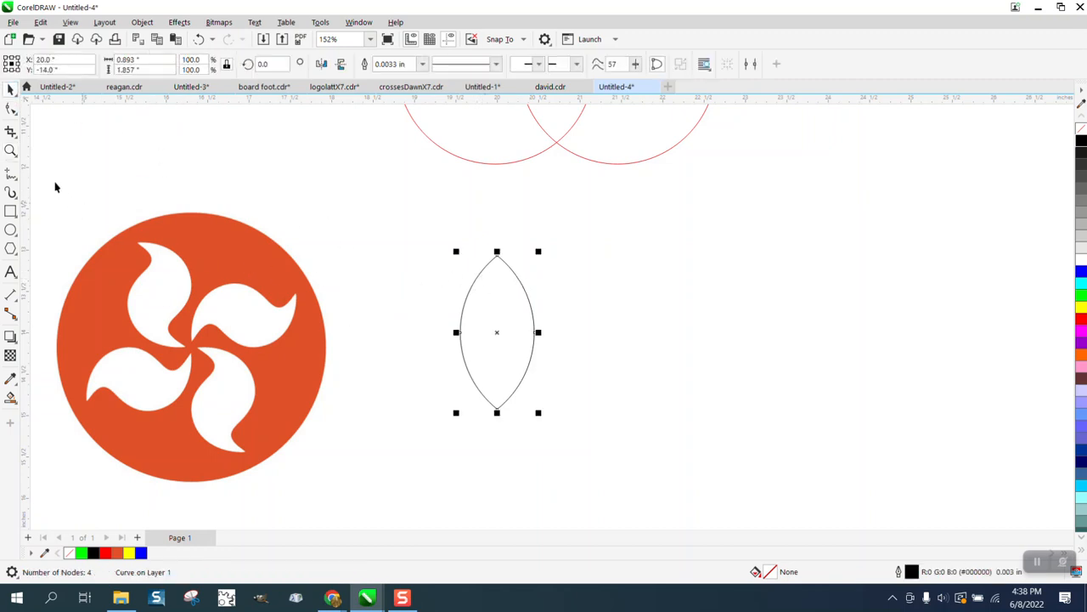
drag(374, 149, 374, 168)
key(p)
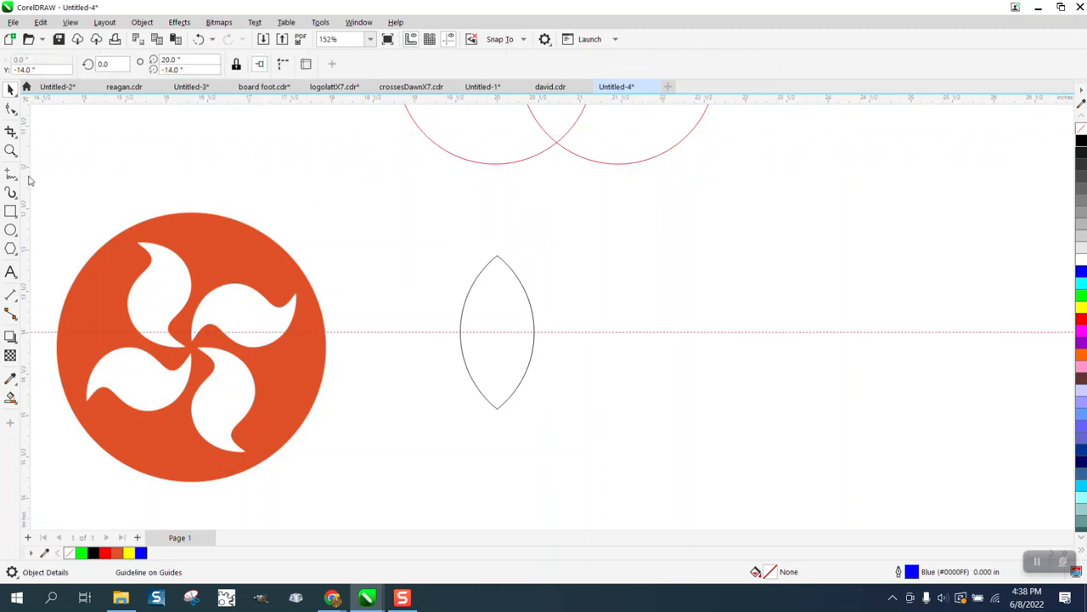
drag(30, 180, 189, 187)
key(p)
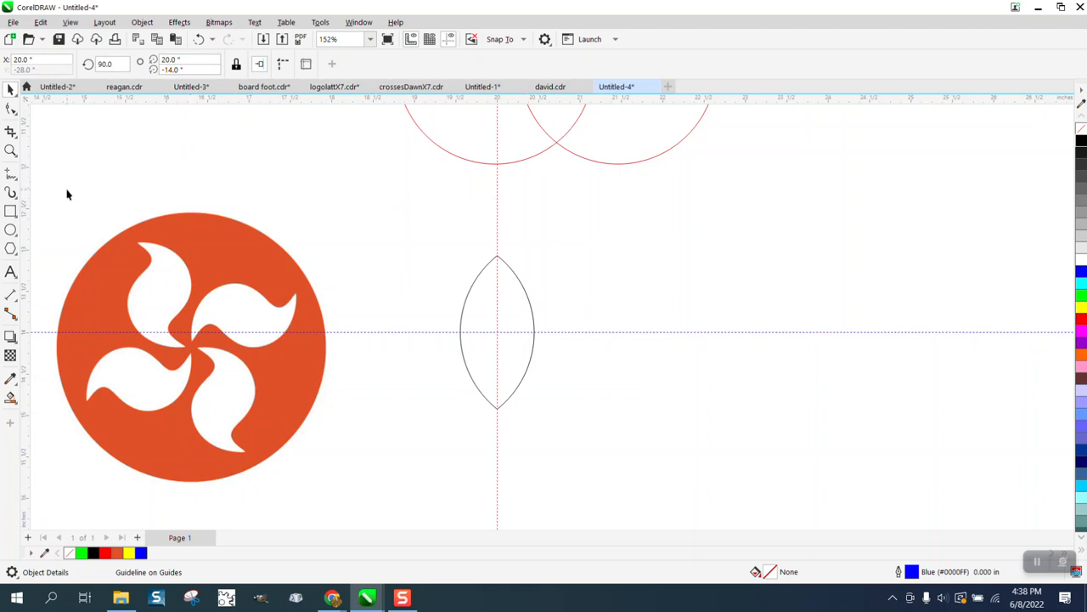
Try to twist the lens shape around its center using the Twirl tool with a 2.0-inch nib.
click(474, 289)
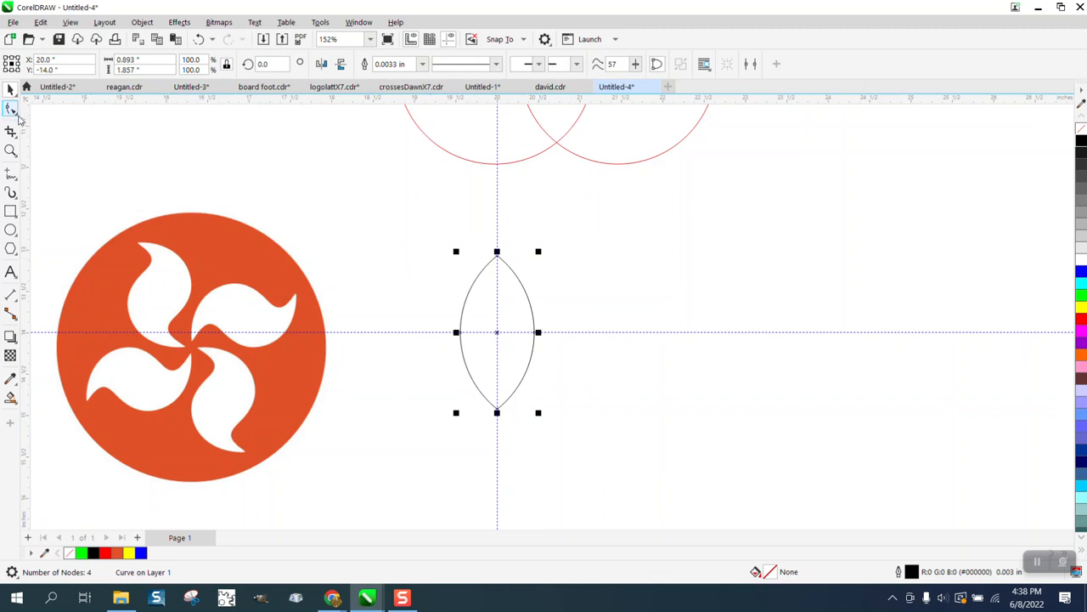
click(12, 110)
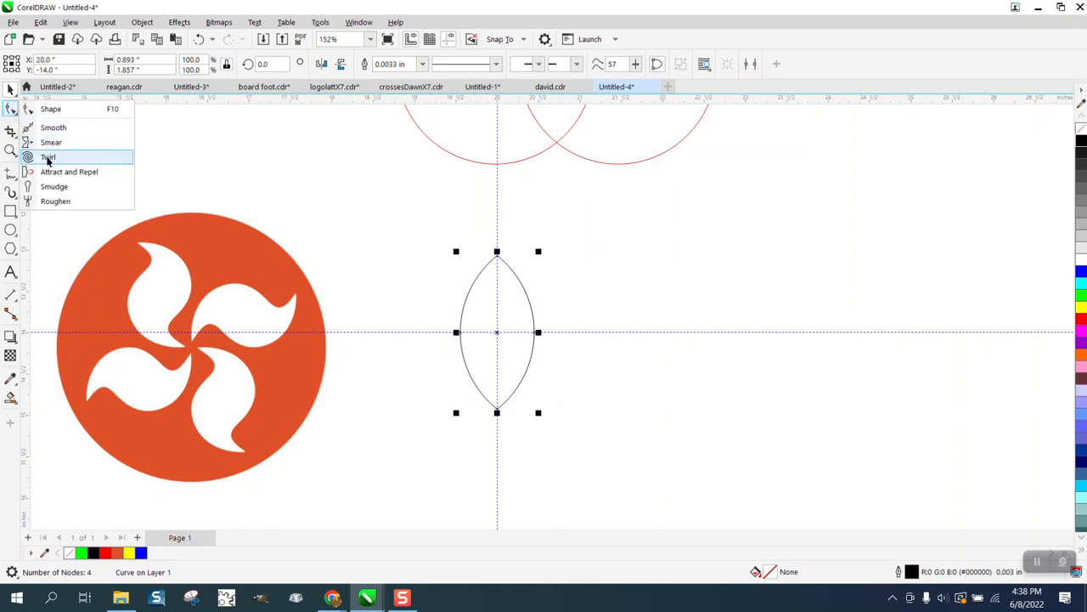
click(47, 157)
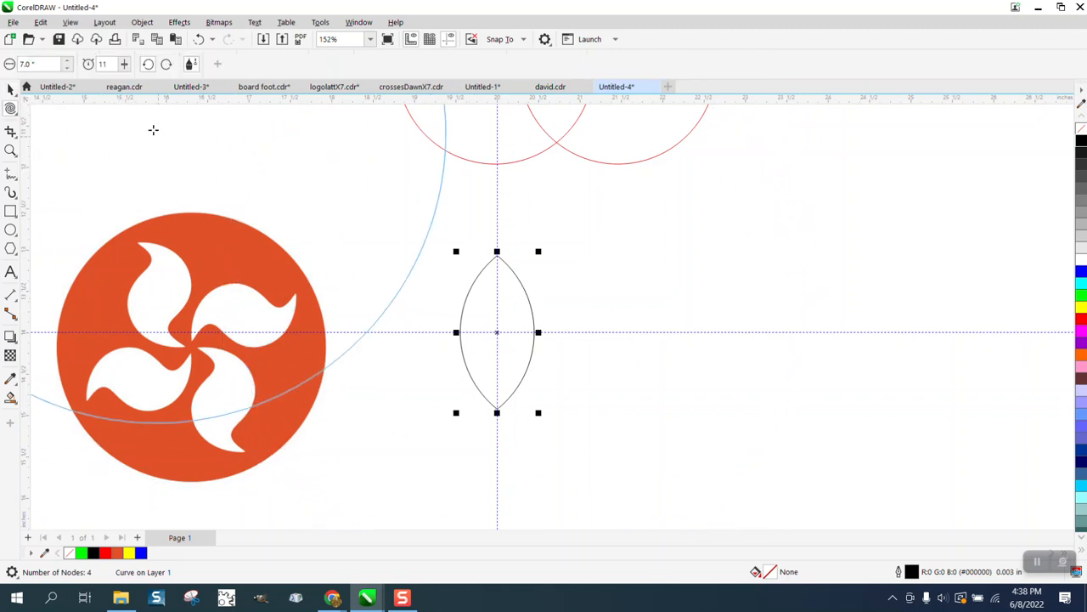
drag(28, 65, 4, 73)
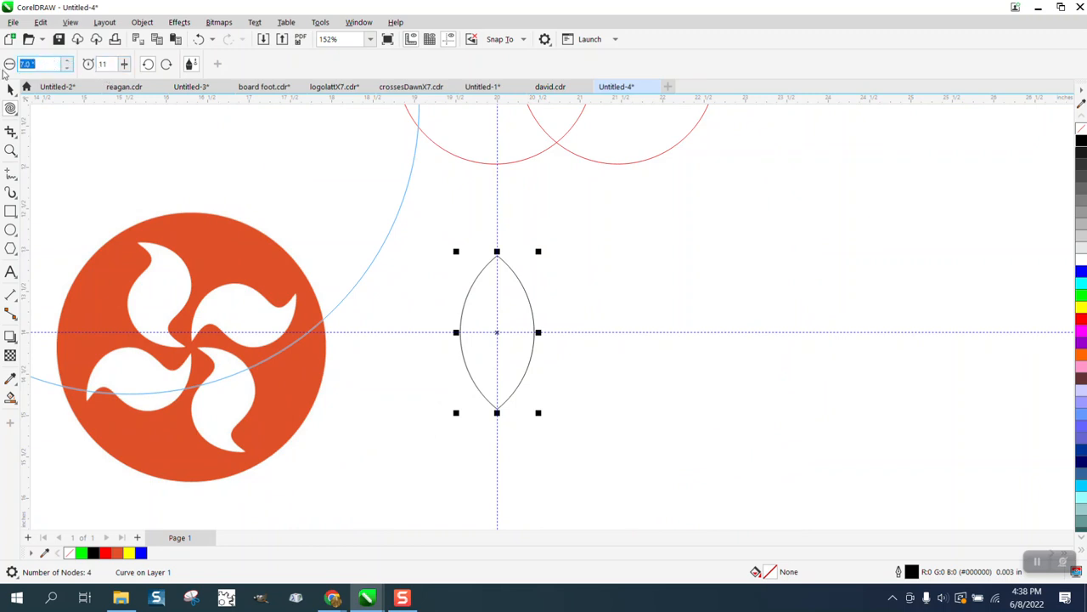
text(4)
key(Return)
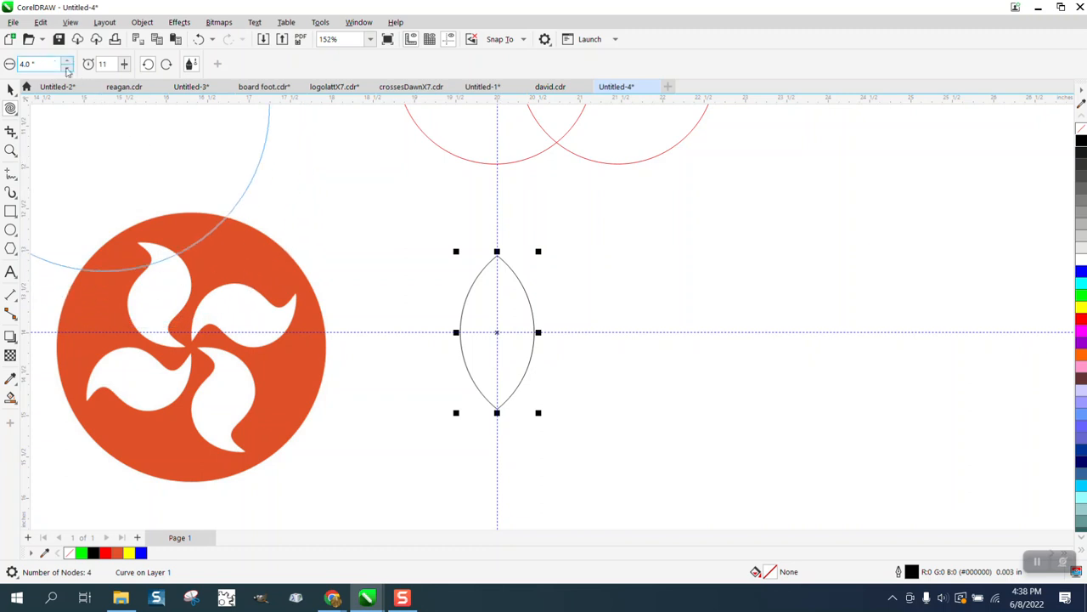
drag(47, 64, 6, 64)
text(2)
key(Return)
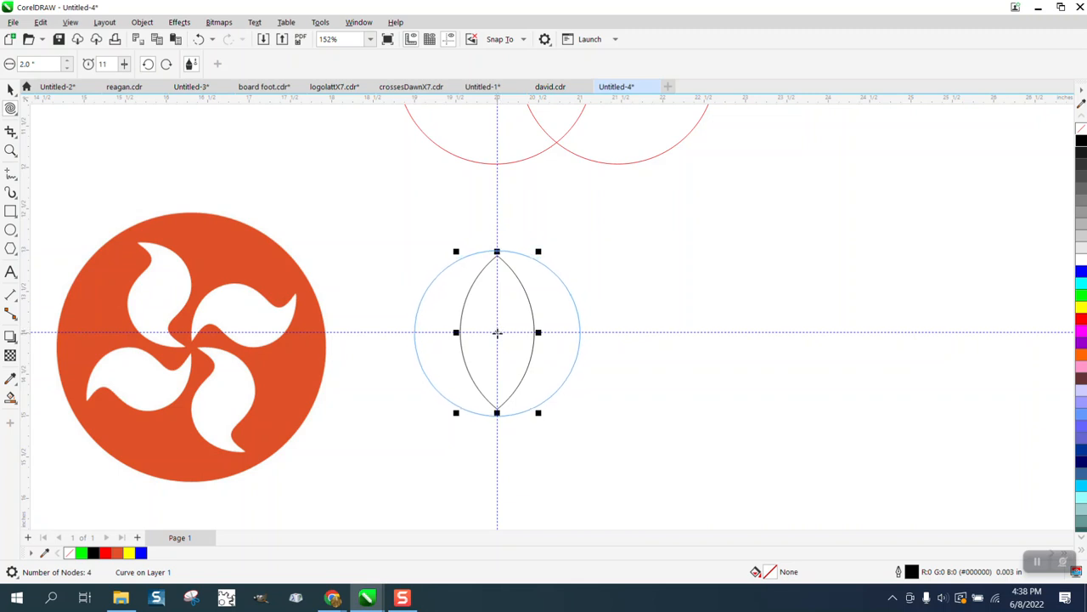
drag(497, 332, 497, 333)
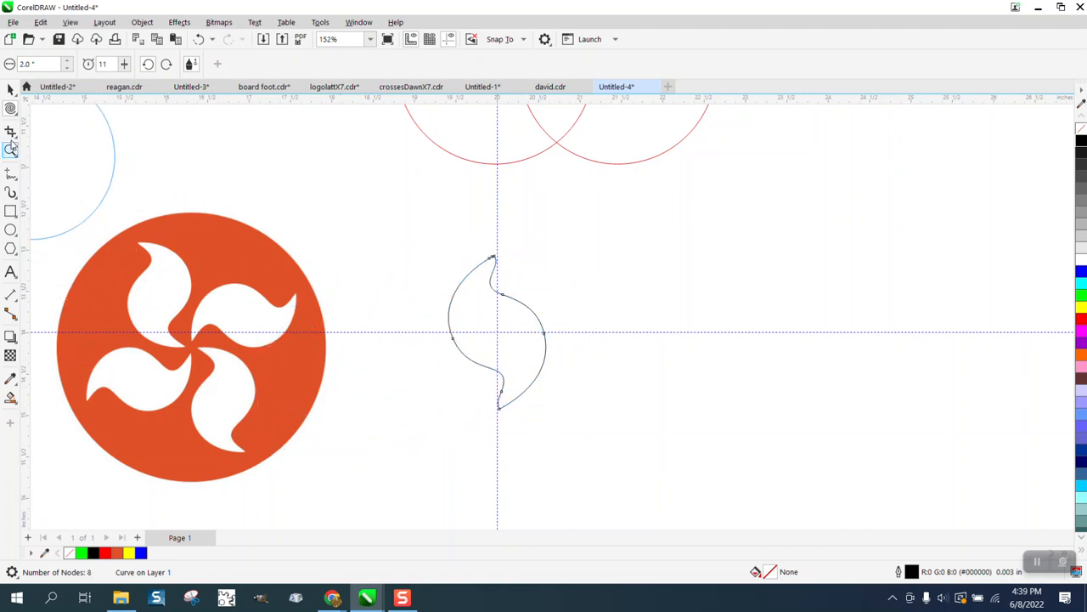
Inspect the upper tip of the twirled shape closely and undo the twirl.
click(11, 88)
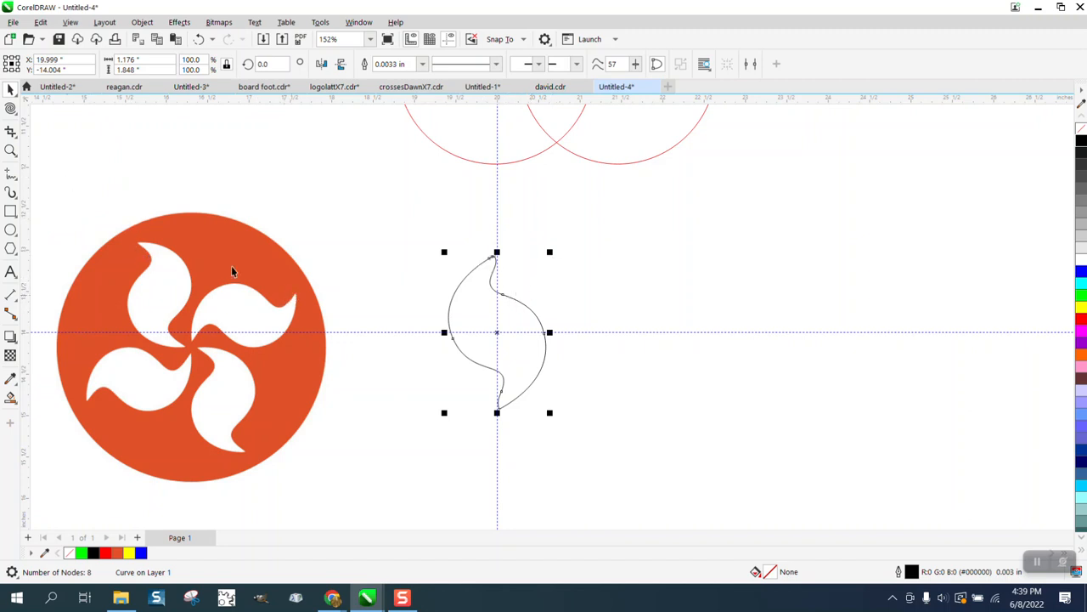
click(15, 136)
click(263, 202)
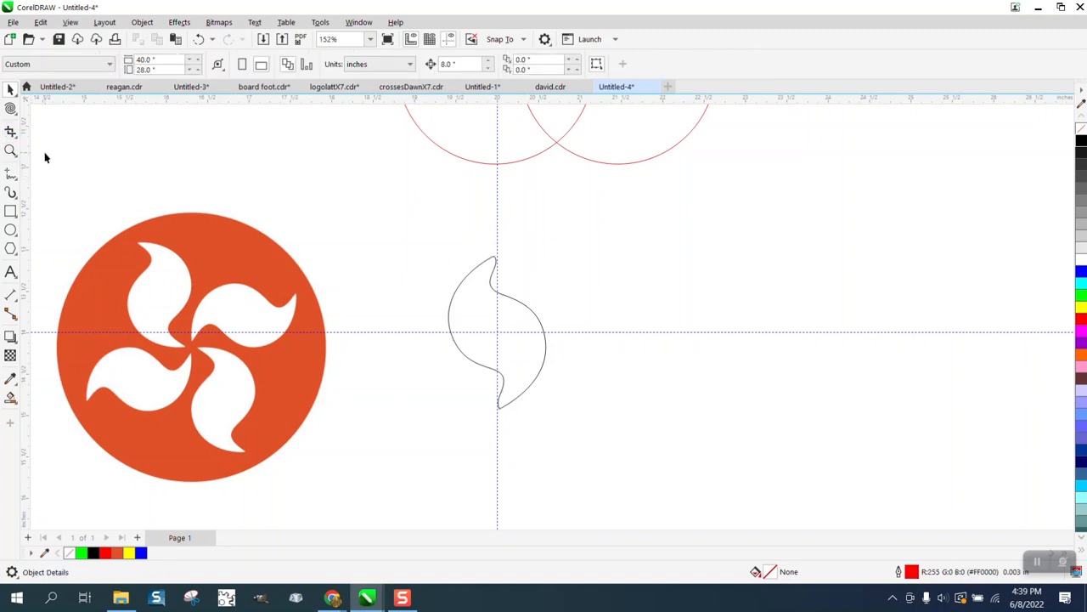
click(10, 150)
drag(476, 245, 527, 279)
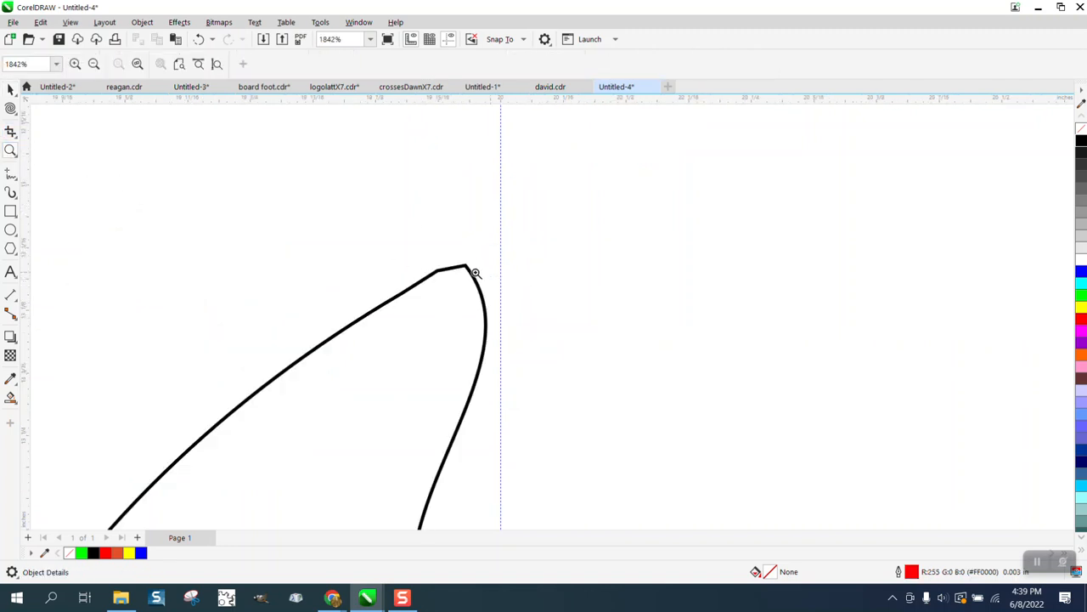
scroll(476, 272, down, 6)
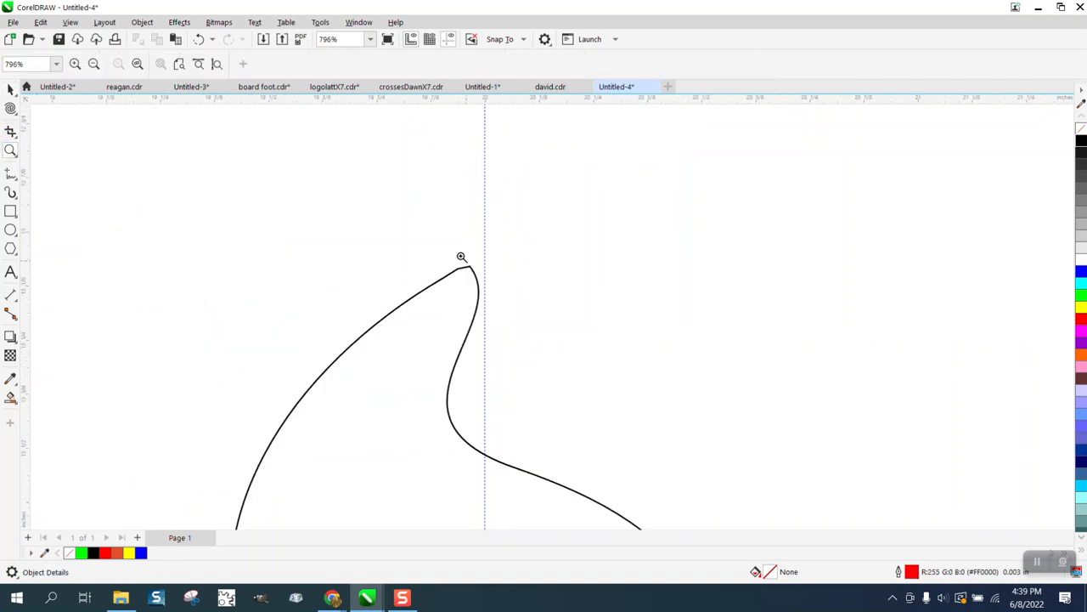
click(199, 40)
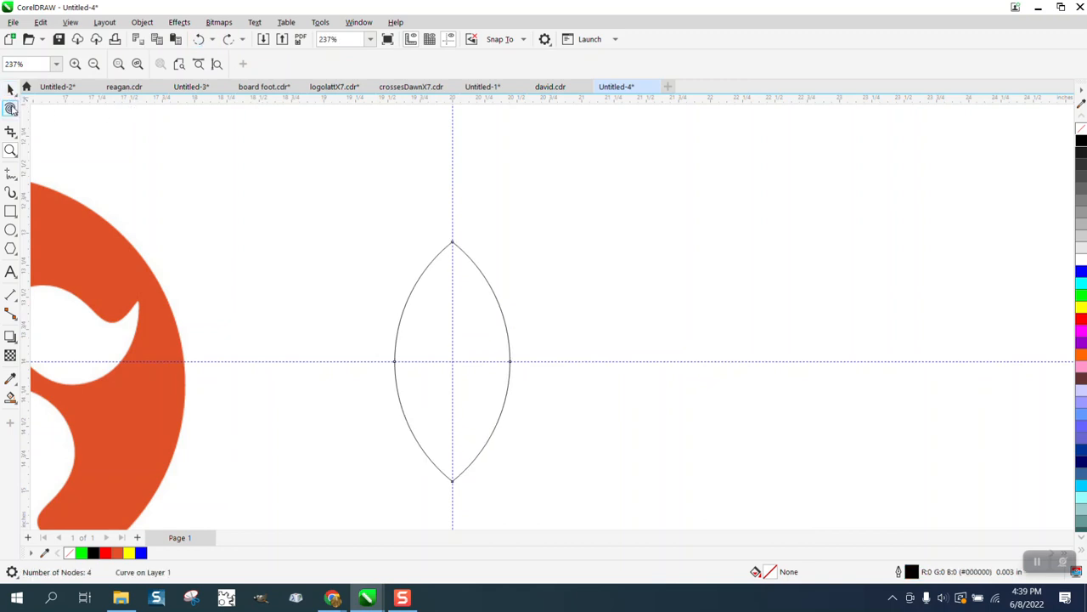
Set the Twirl nib size to 4.0 inches and twirl the lens shape around the guideline intersection.
click(11, 109)
double_click(33, 61)
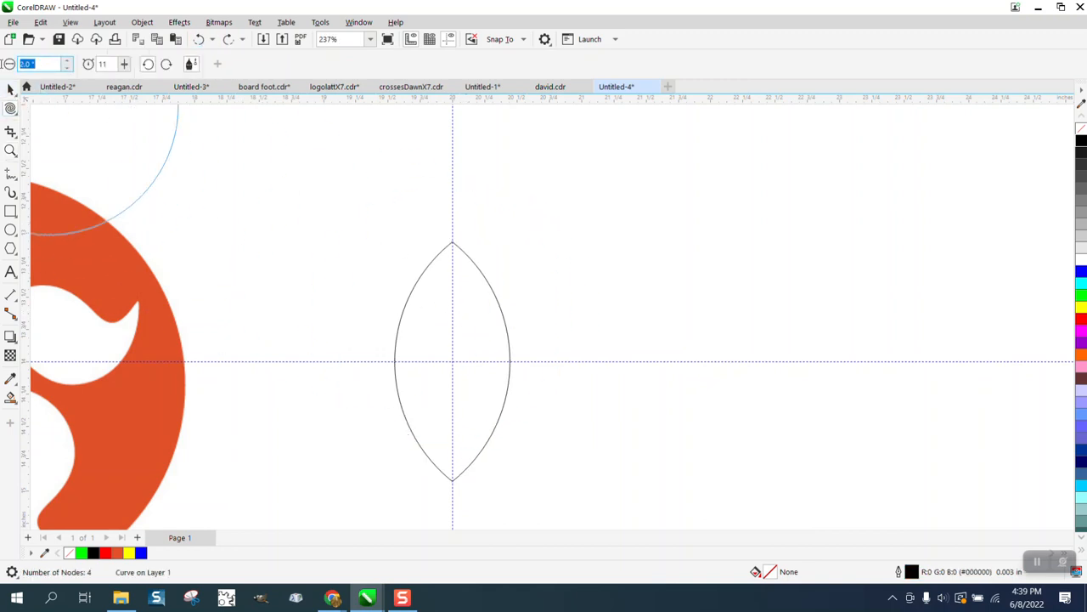
text(4)
key(Return)
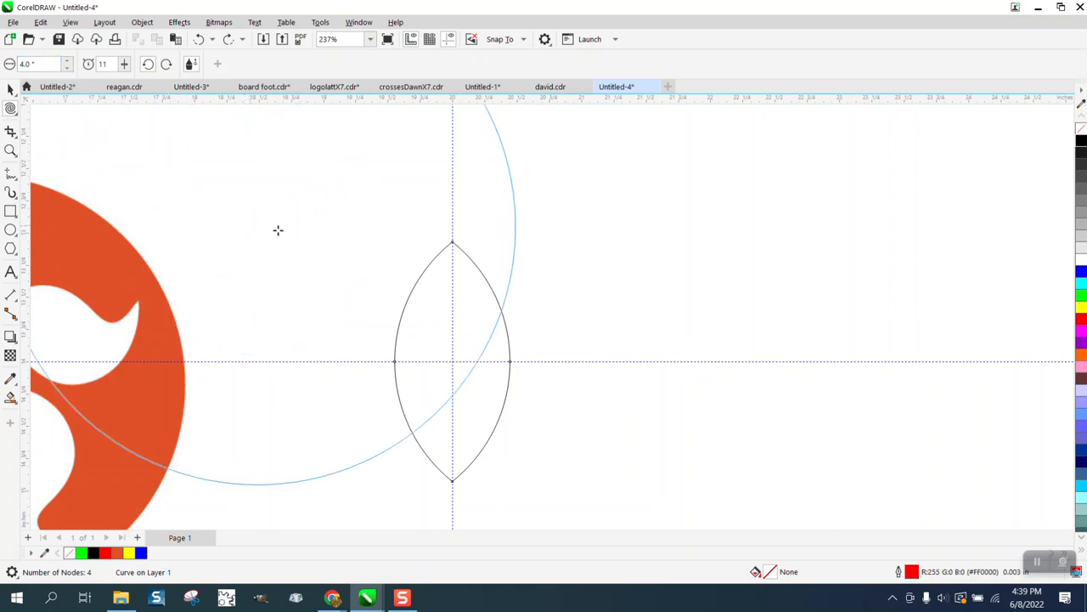
click(10, 88)
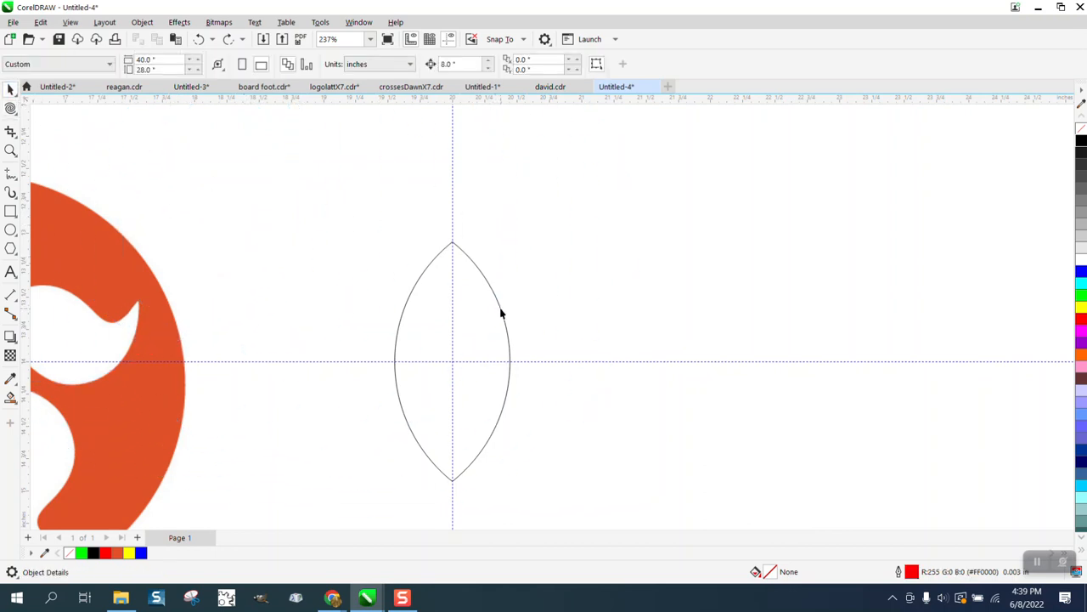
click(502, 313)
click(10, 109)
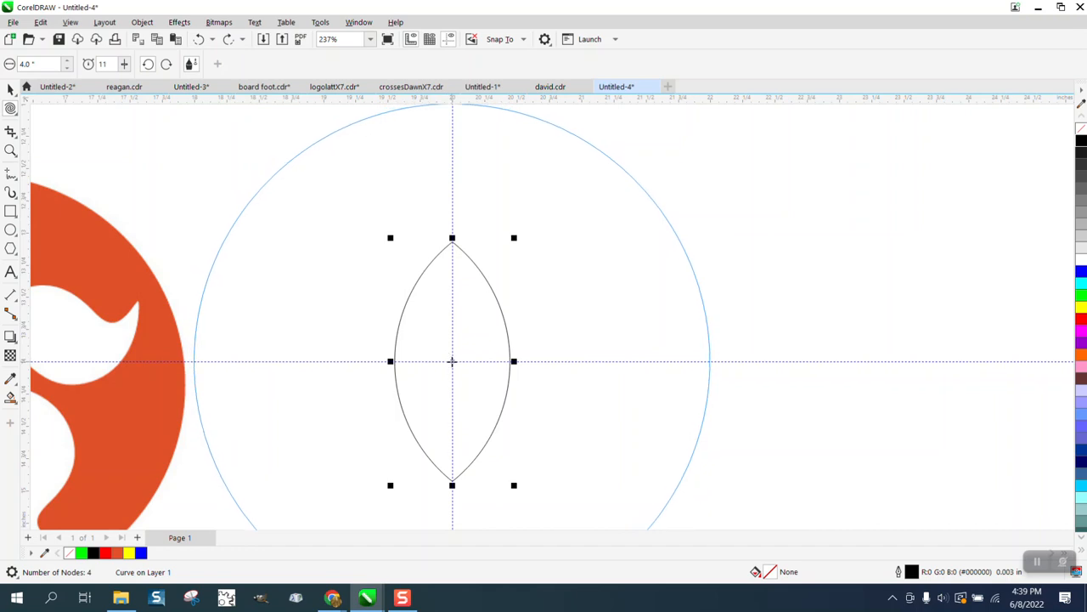
drag(452, 361, 452, 361)
scroll(592, 261, down, 1)
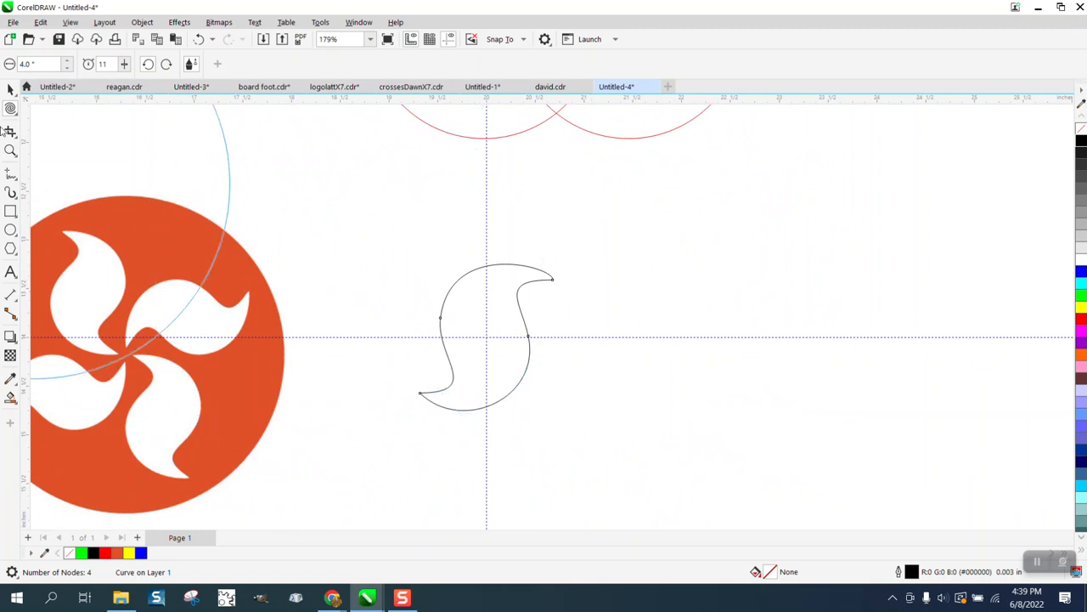
Mirror the twirled petal and move it up and left of the guideline intersection, to about X 19.228, Y -13.183 inches.
click(10, 89)
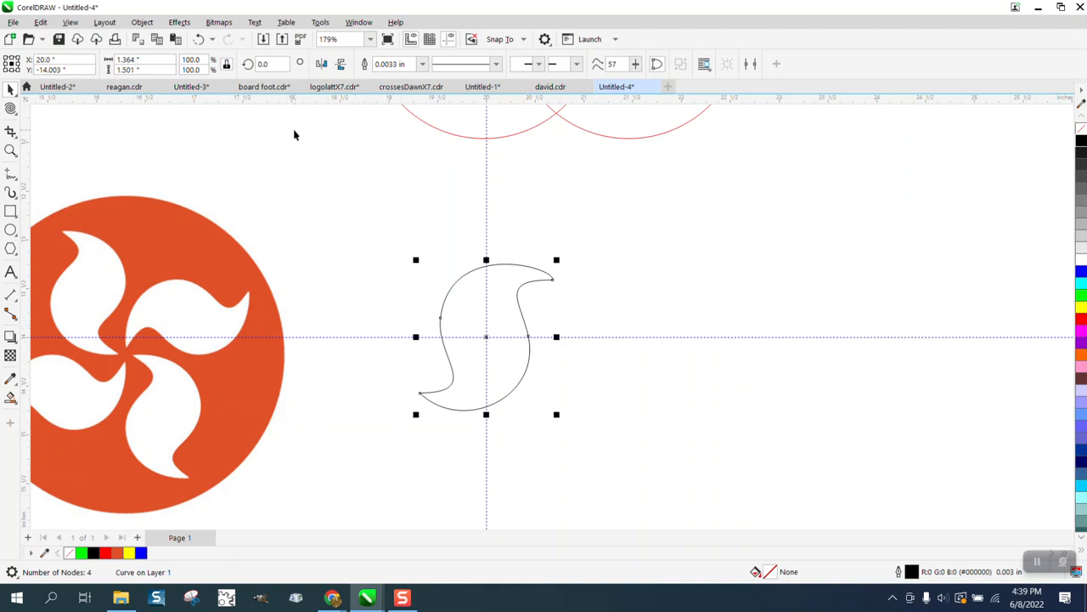
click(322, 63)
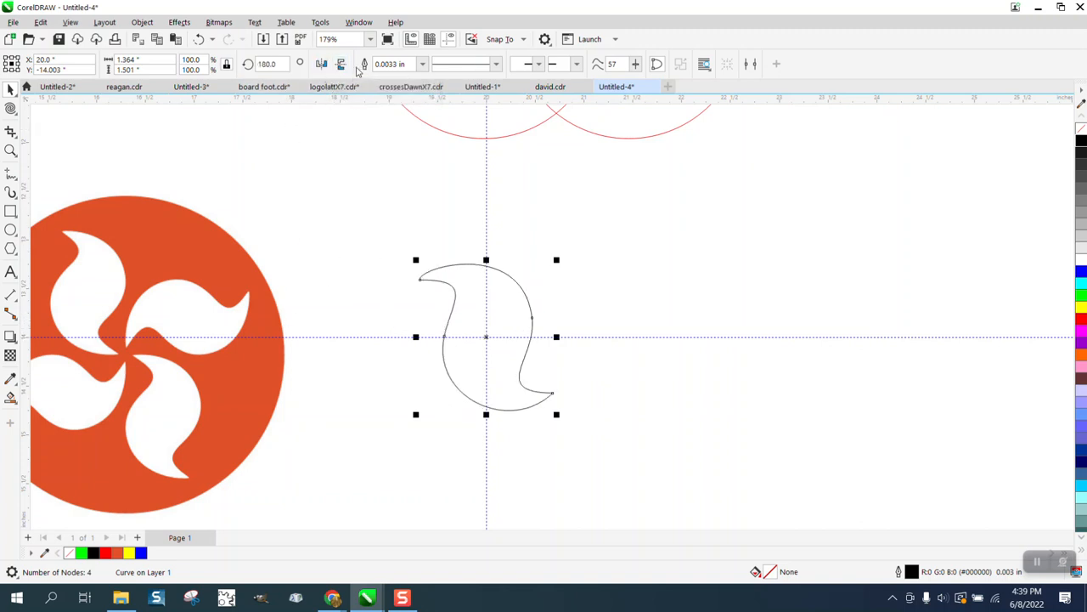
click(341, 64)
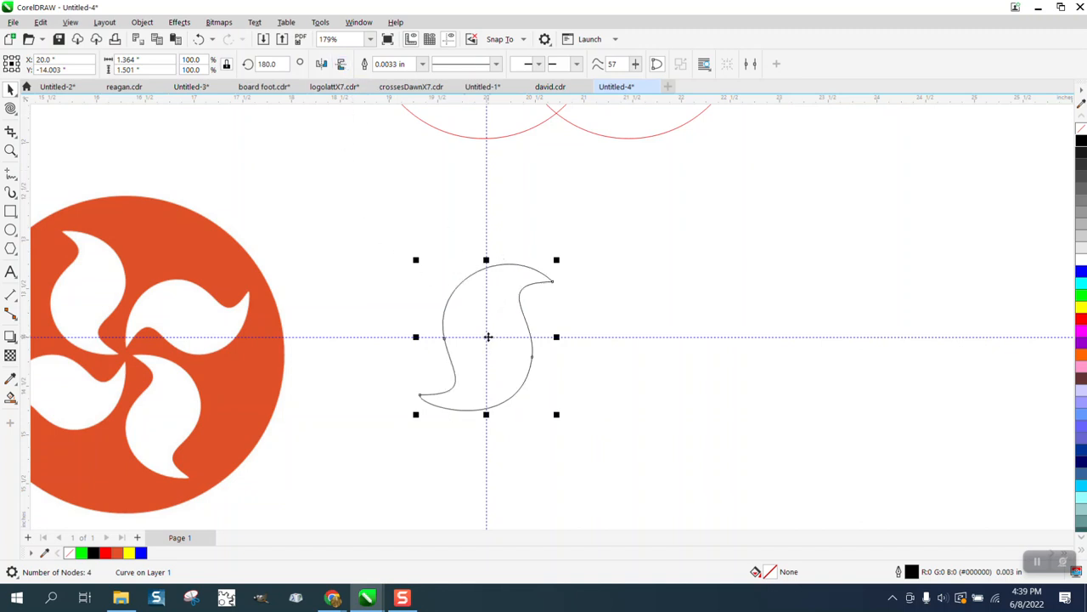
drag(557, 337, 415, 249)
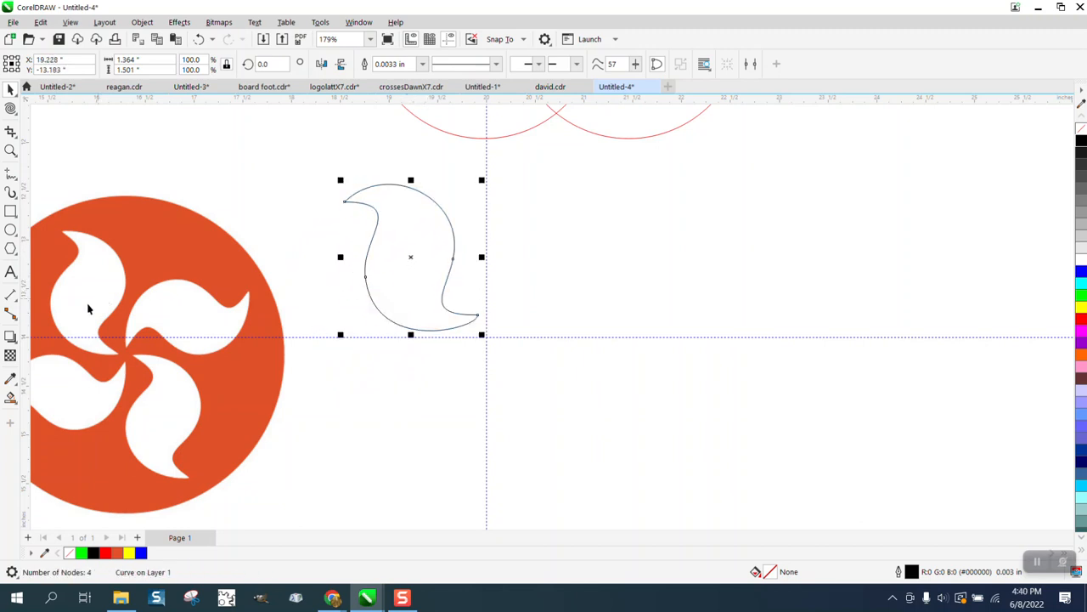
Set up a rotation of the petal at 90 degrees with 3 copies in the Transform settings.
click(363, 24)
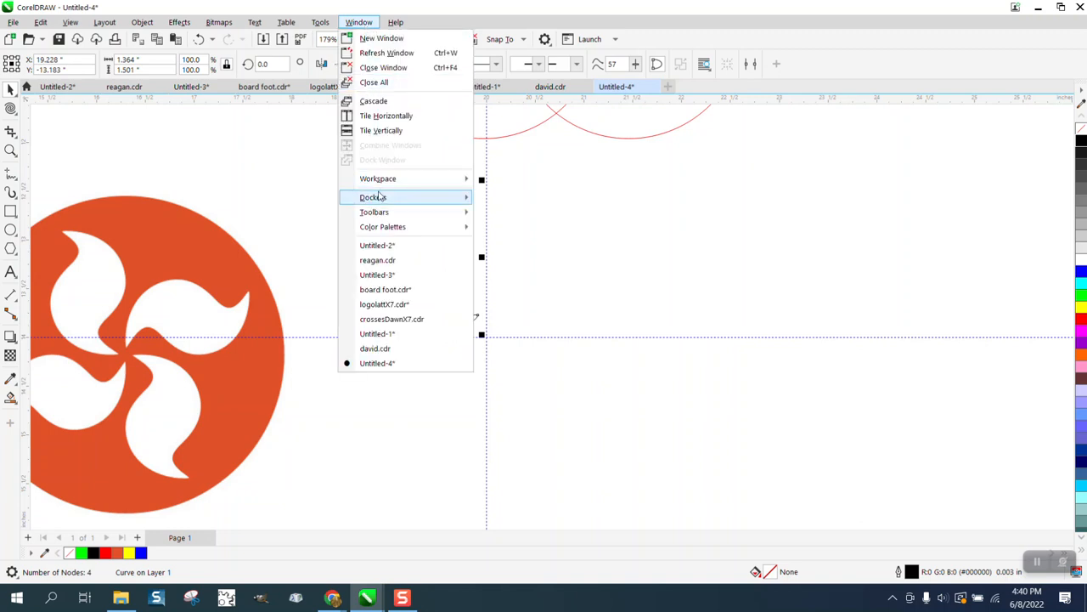
mouse_move(381, 197)
click(513, 167)
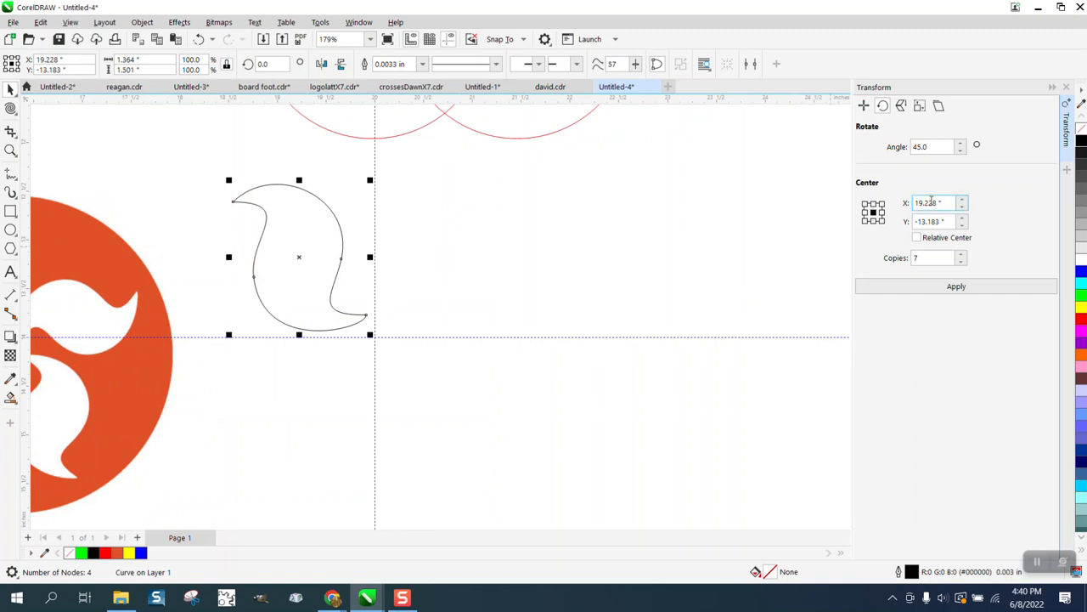
drag(934, 147, 873, 150)
text(9)
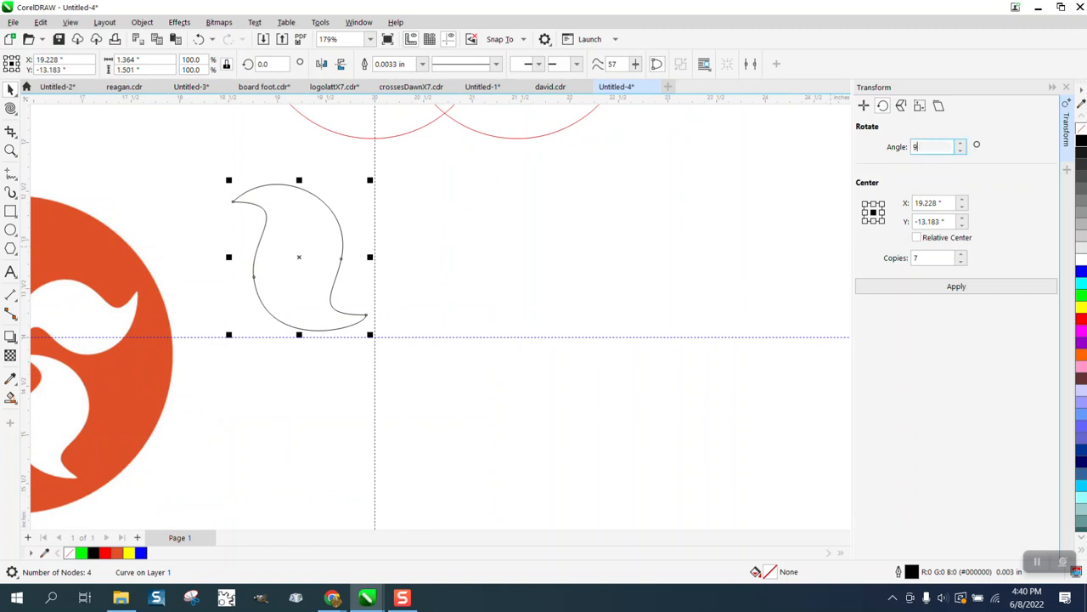
text(0)
key(Tab)
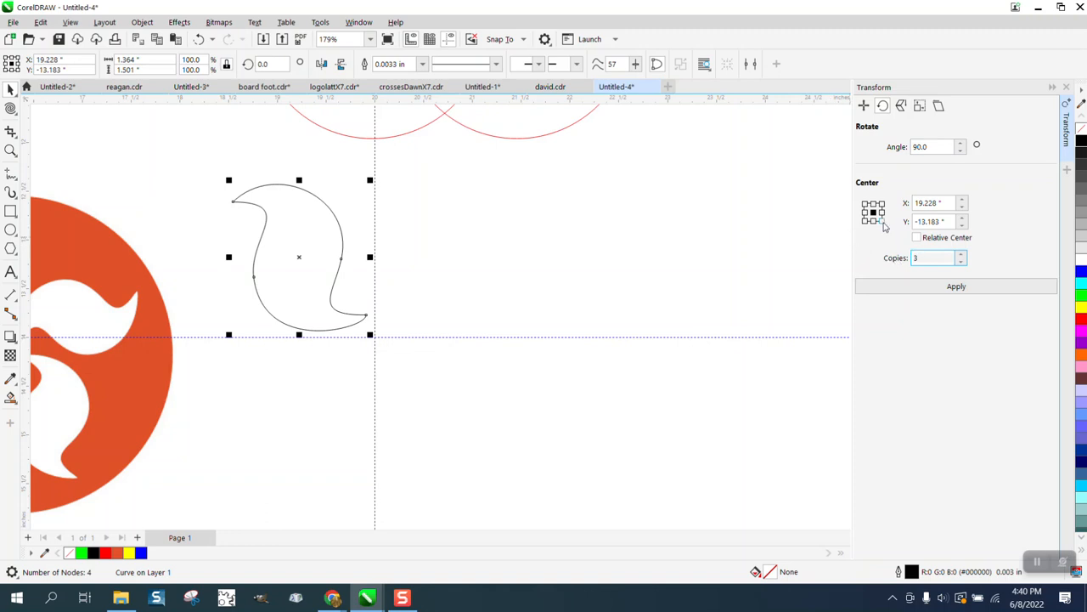
Try creating the rotated copies around the petal's lower-right bounding corner, and undo them.
click(882, 221)
click(957, 287)
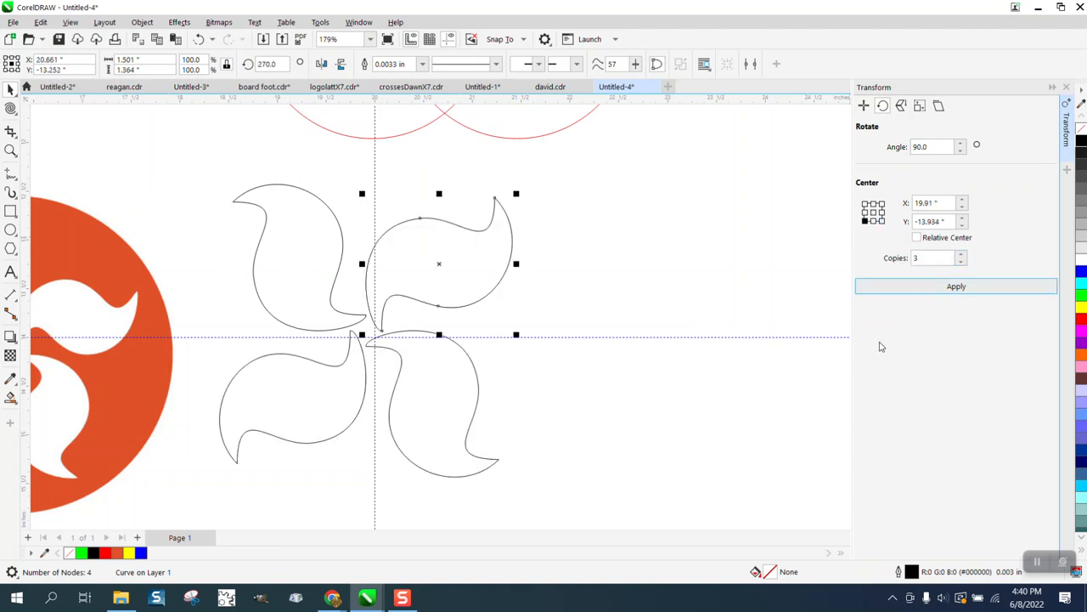
click(726, 360)
scroll(726, 360, down, 1)
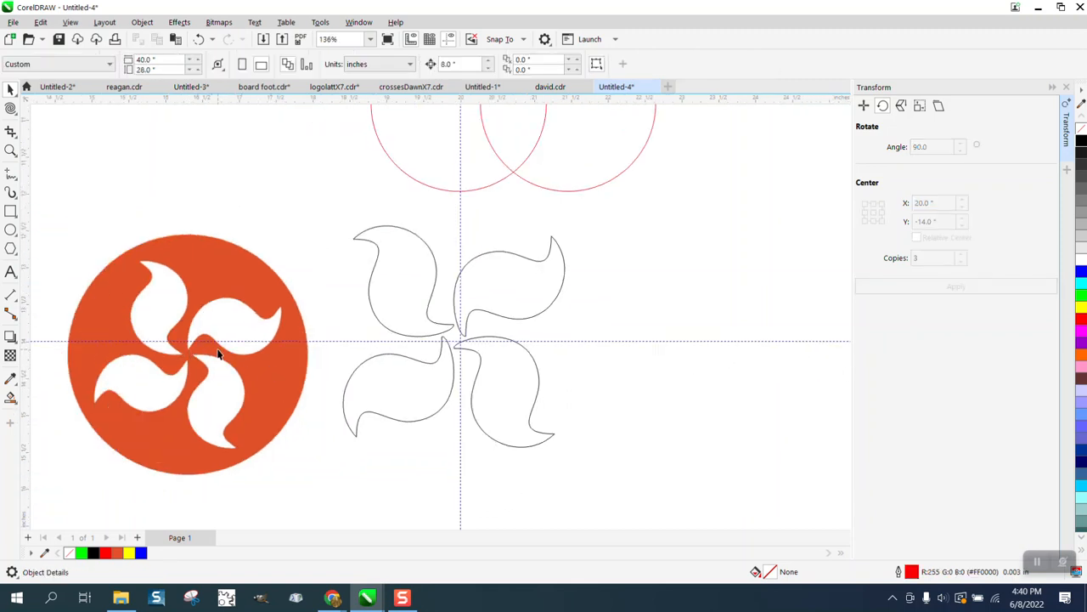
click(198, 39)
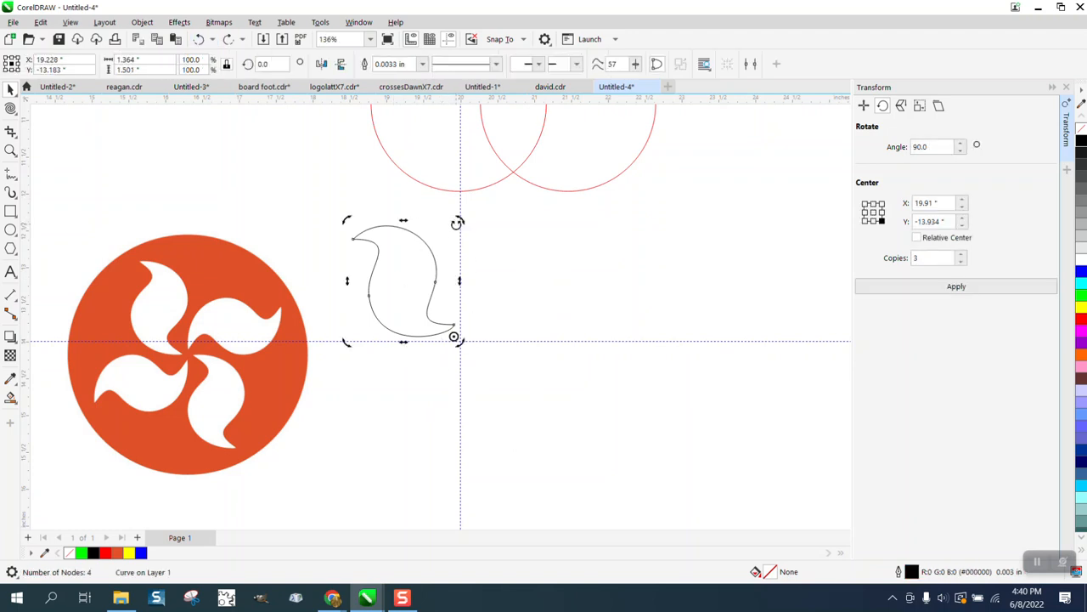
Rotate the petal clockwise freehand around its own center to an angle of about 329.8 degrees.
click(510, 234)
click(428, 255)
key(F10)
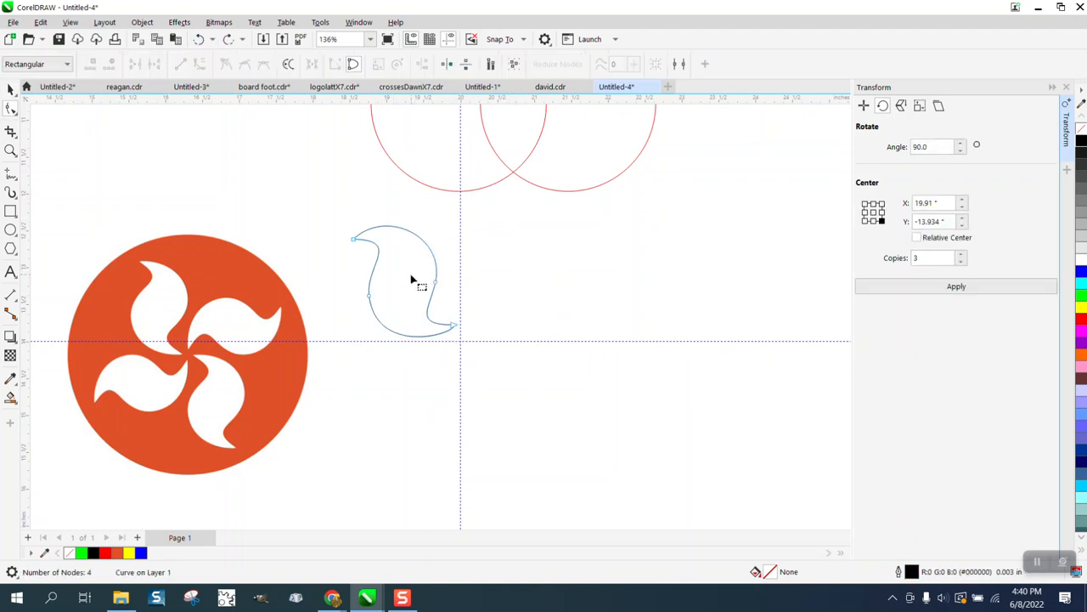
click(11, 90)
click(399, 279)
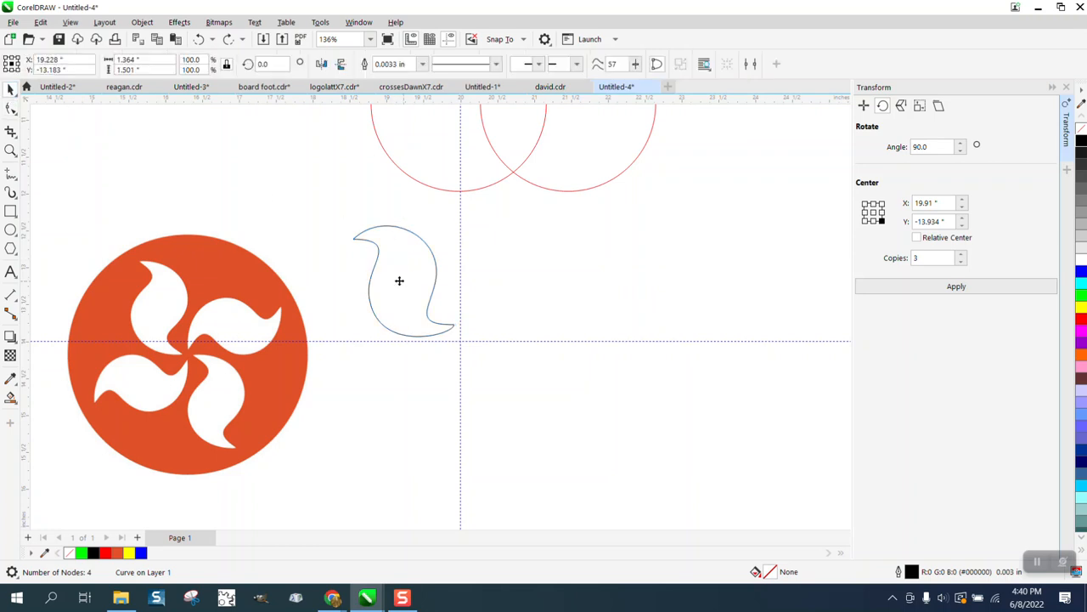
click(874, 212)
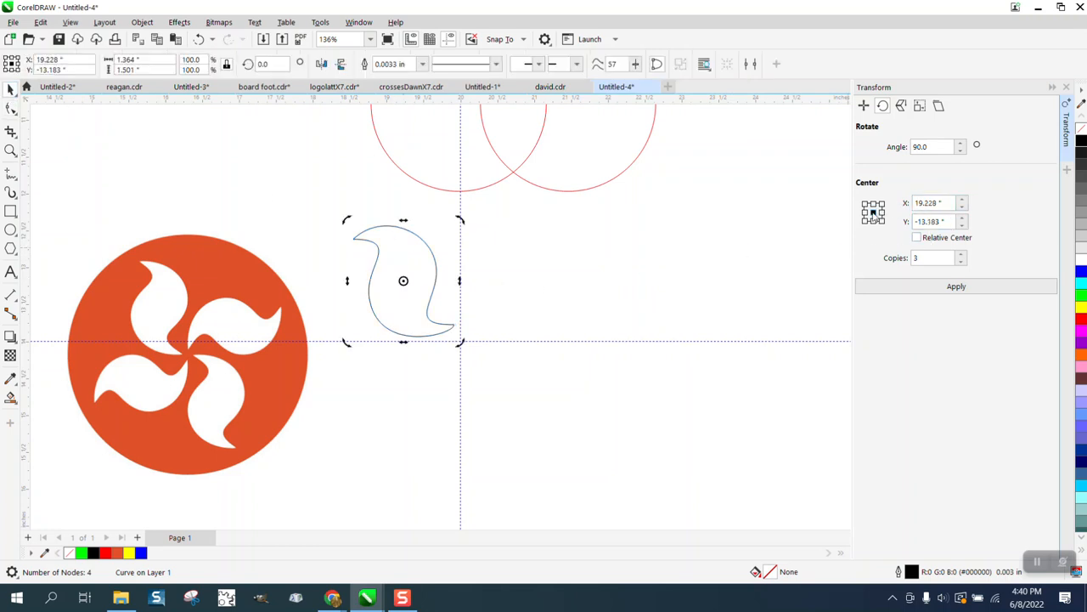
drag(462, 218, 512, 248)
click(449, 267)
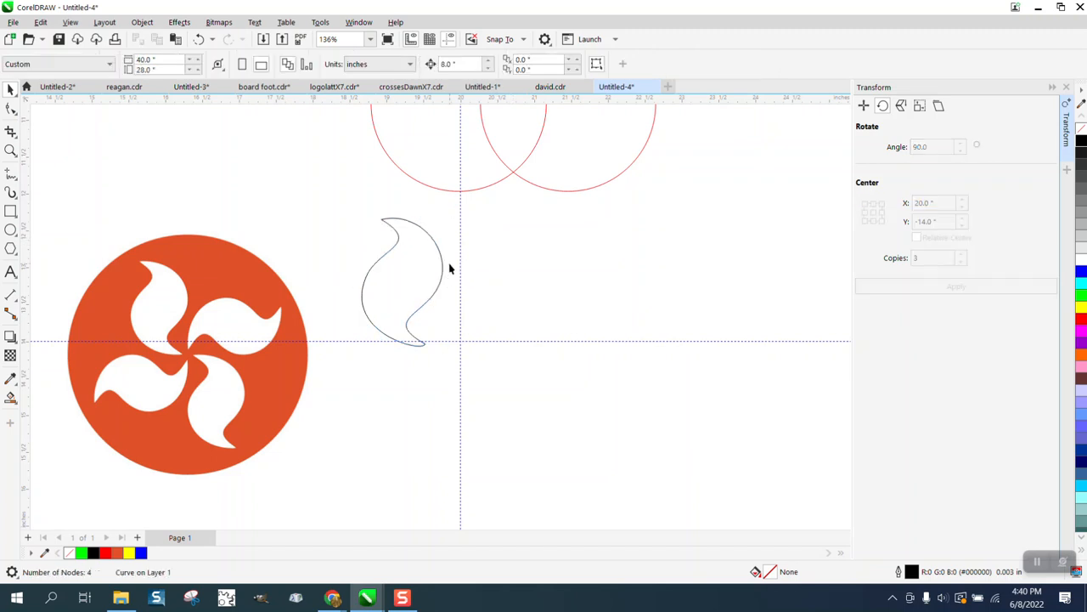
Move the petal to about X 19.363, Y -12.935 inches and create three copies rotated 90 degrees around its lower-right bounding corner.
drag(413, 277, 427, 253)
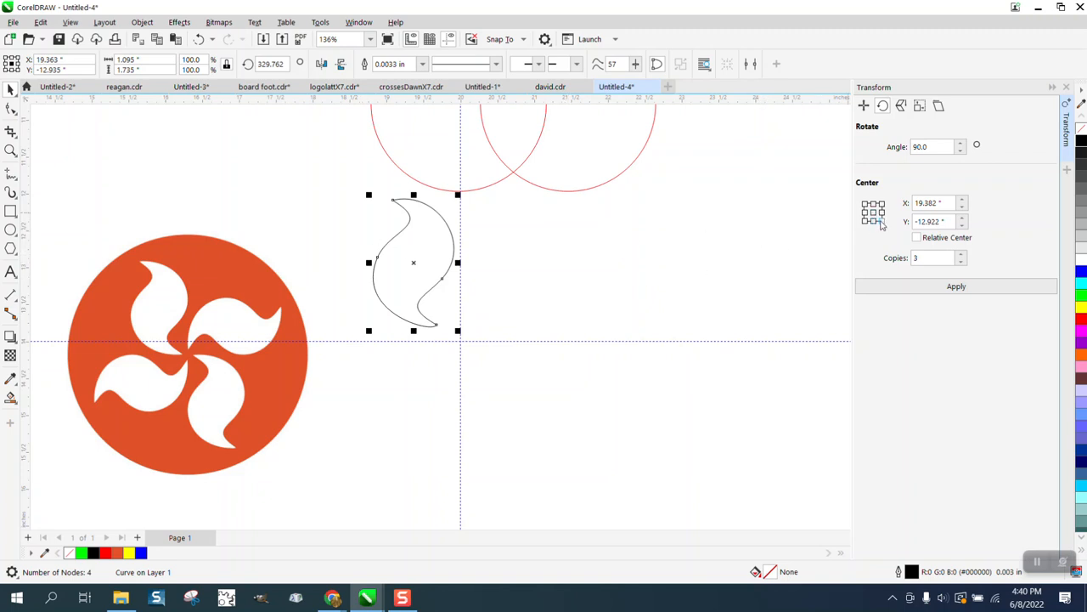
click(957, 287)
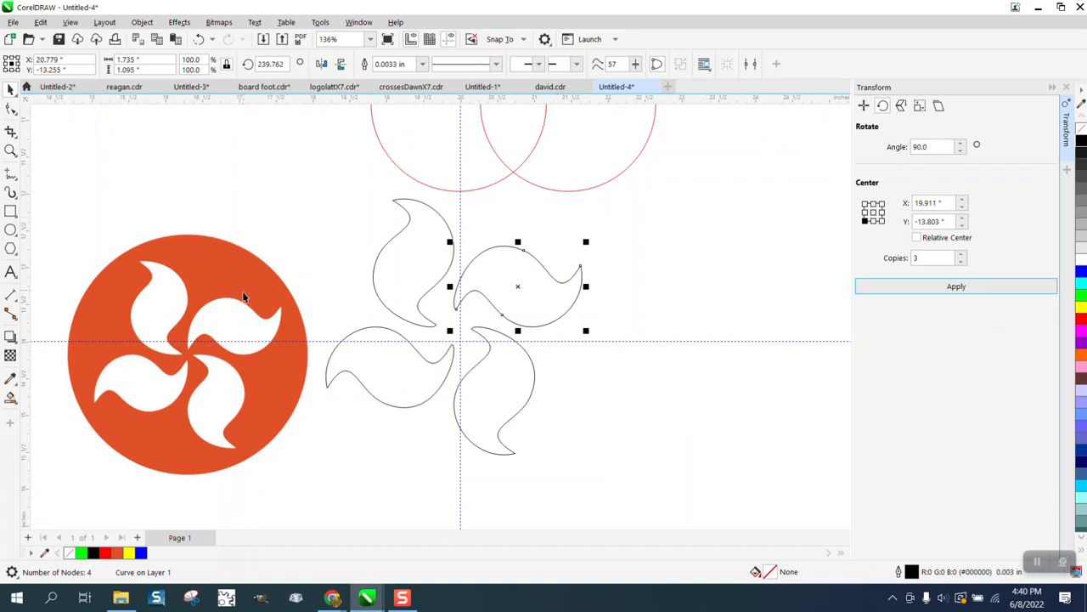
Move the clover image up and draw a yellow-filled rectangle about 3.65 by 3.42 inches over its orange circle.
drag(244, 297, 236, 232)
scroll(245, 255, down, 1)
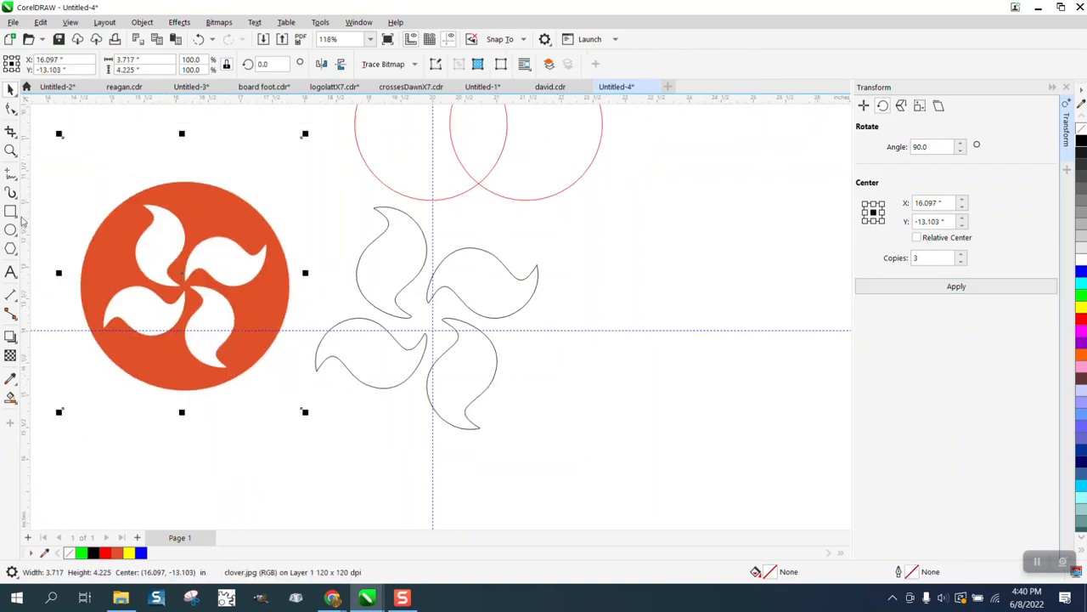
click(11, 211)
drag(61, 175, 297, 396)
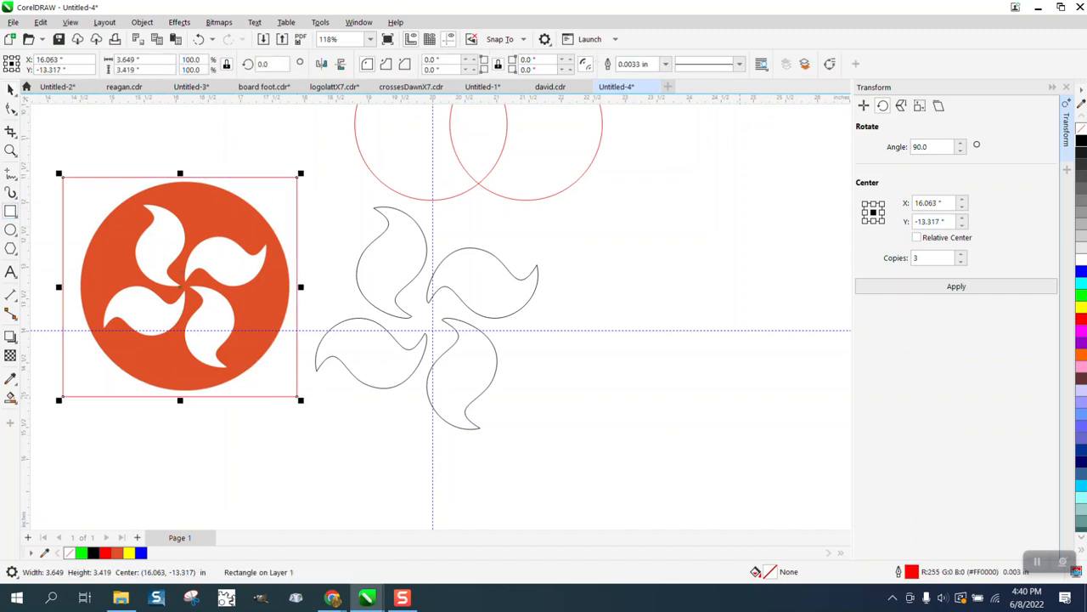
click(1082, 307)
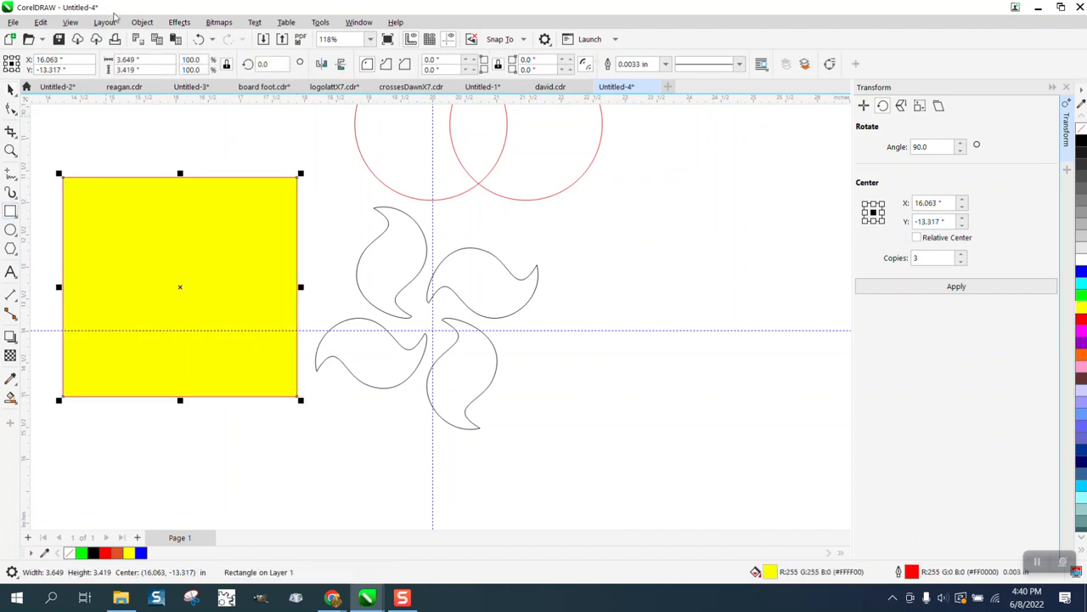
Send the yellow rectangle to the back of the page.
click(142, 22)
mouse_move(308, 234)
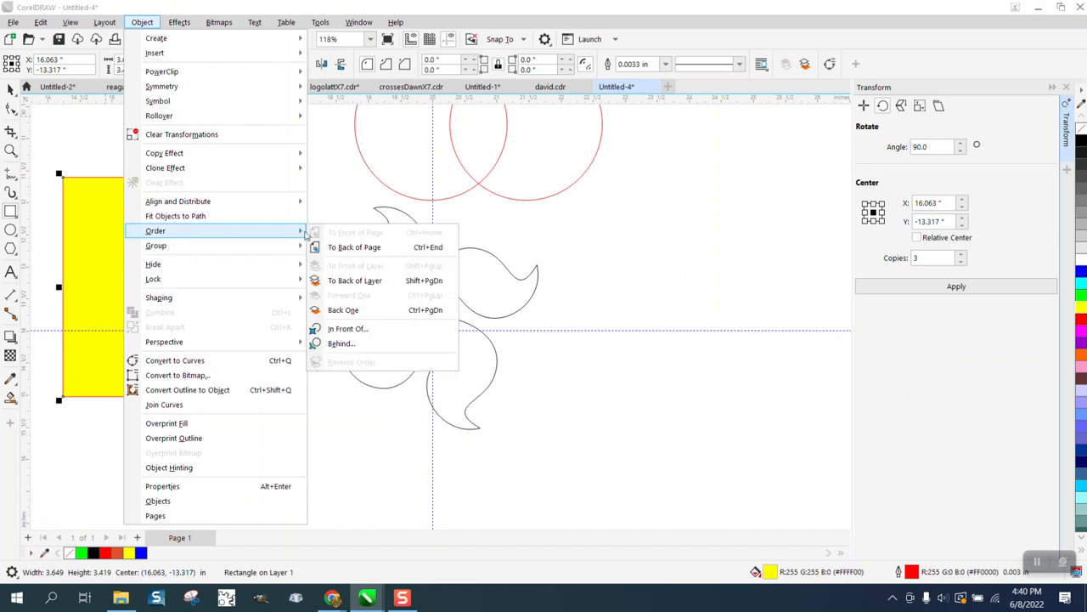
click(337, 248)
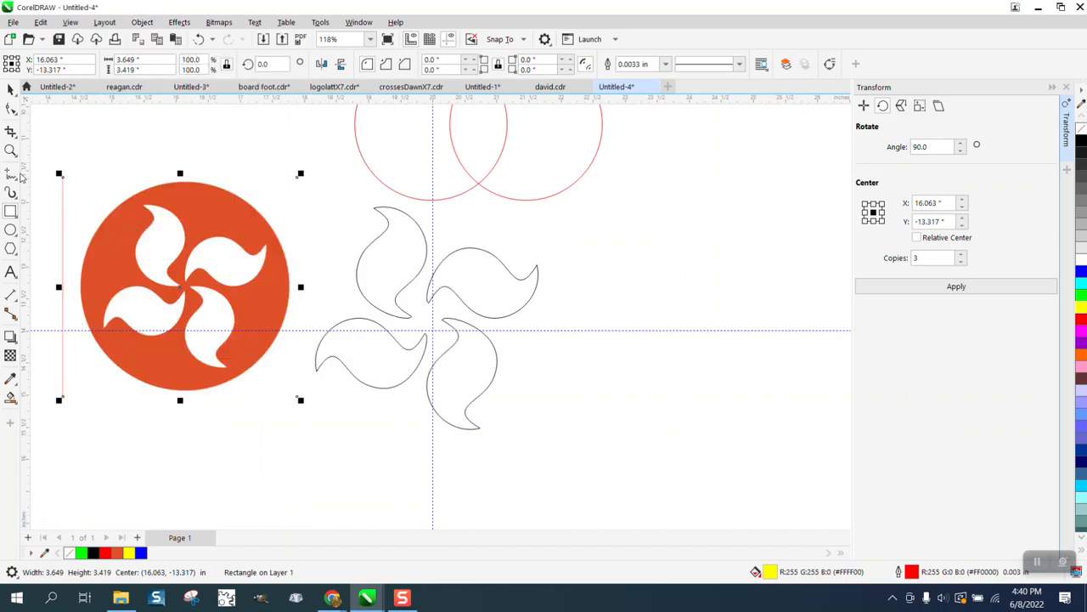
Move the clover image up and left so it only partly overlaps the yellow rectangle.
scroll(353, 262, down, 2)
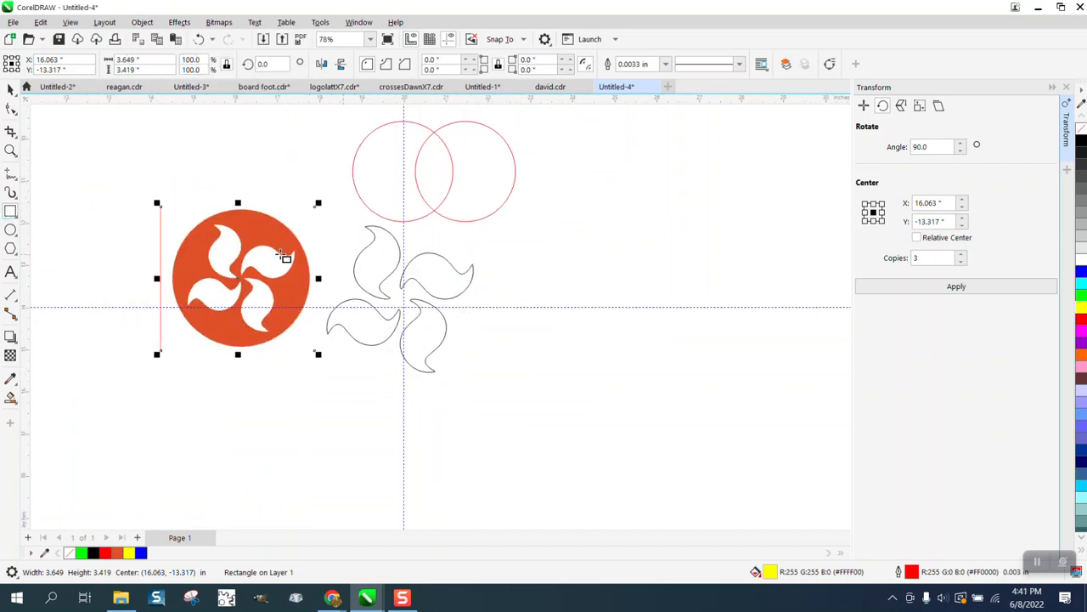
click(11, 89)
click(201, 211)
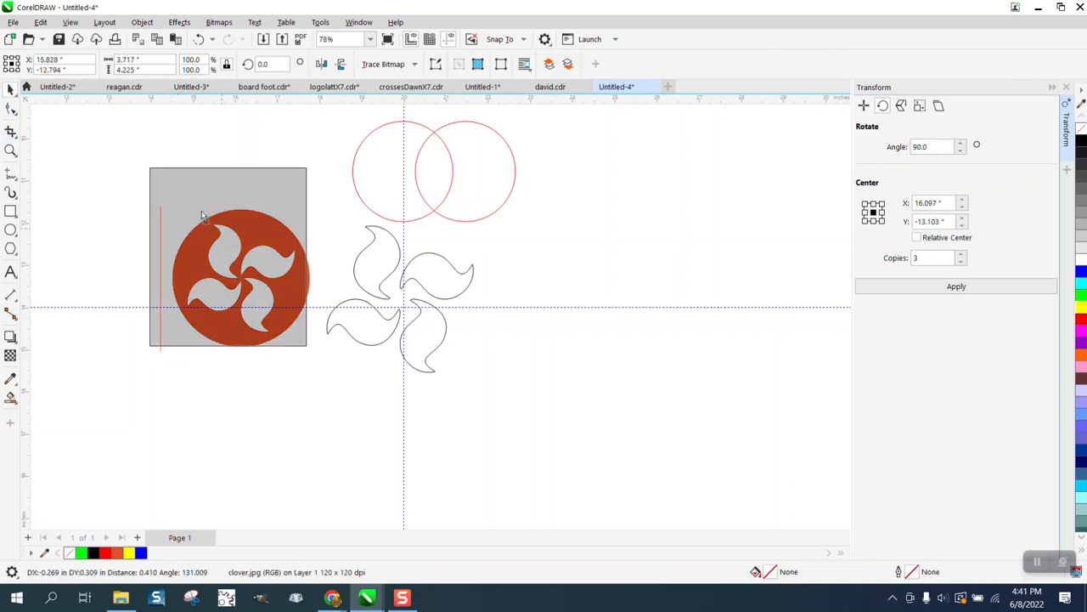
drag(202, 210, 153, 159)
drag(542, 228, 541, 227)
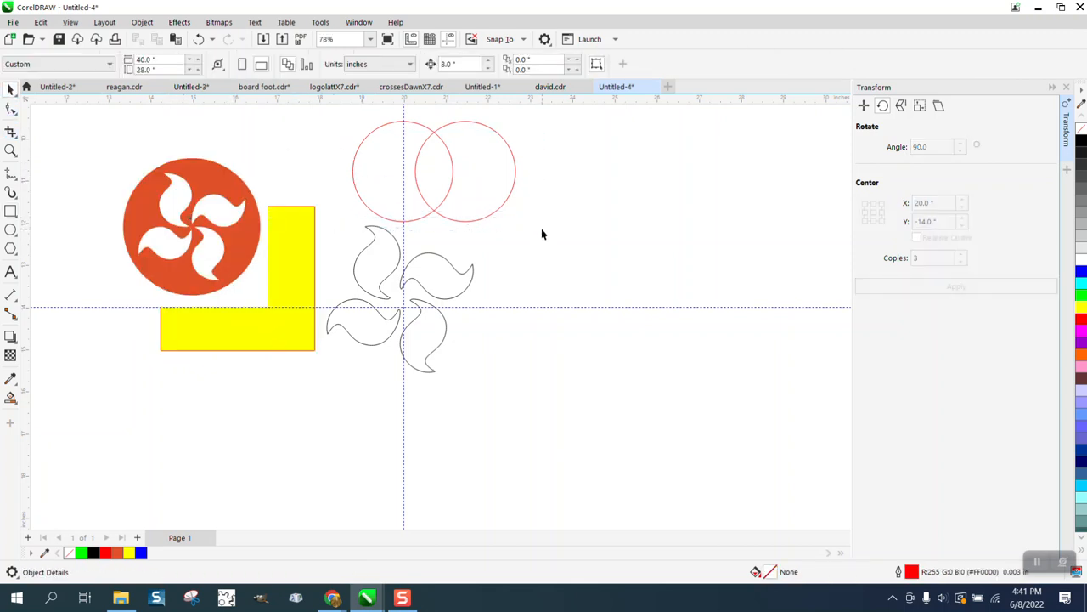
Delete the two overlapping red circles and move the yellow rectangle left to about X 13.724, Y -12.873 inches.
click(439, 187)
key(Delete)
click(451, 192)
key(Delete)
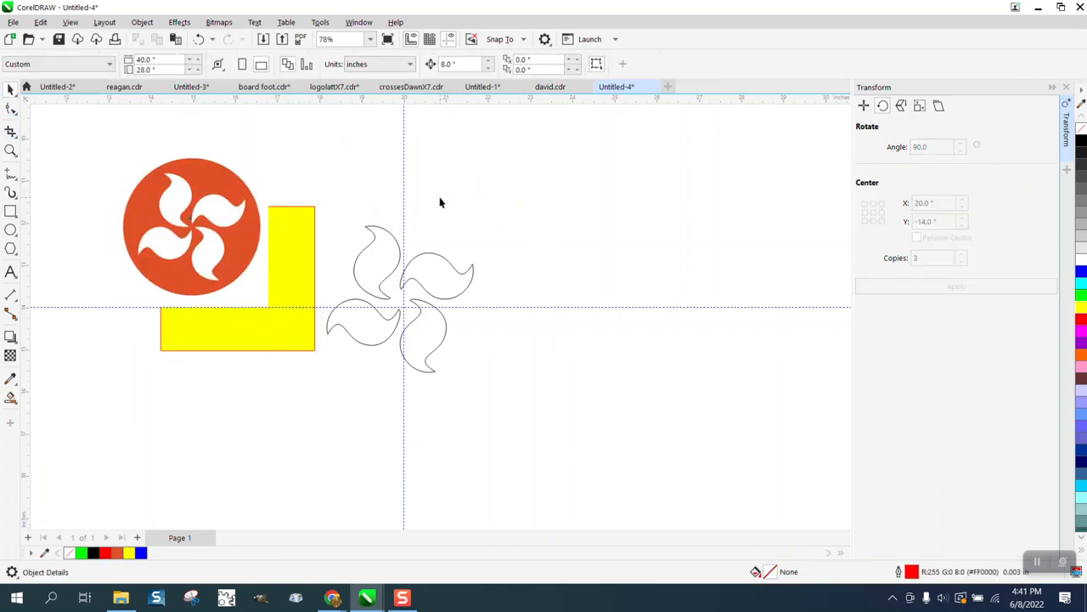
drag(311, 267, 213, 248)
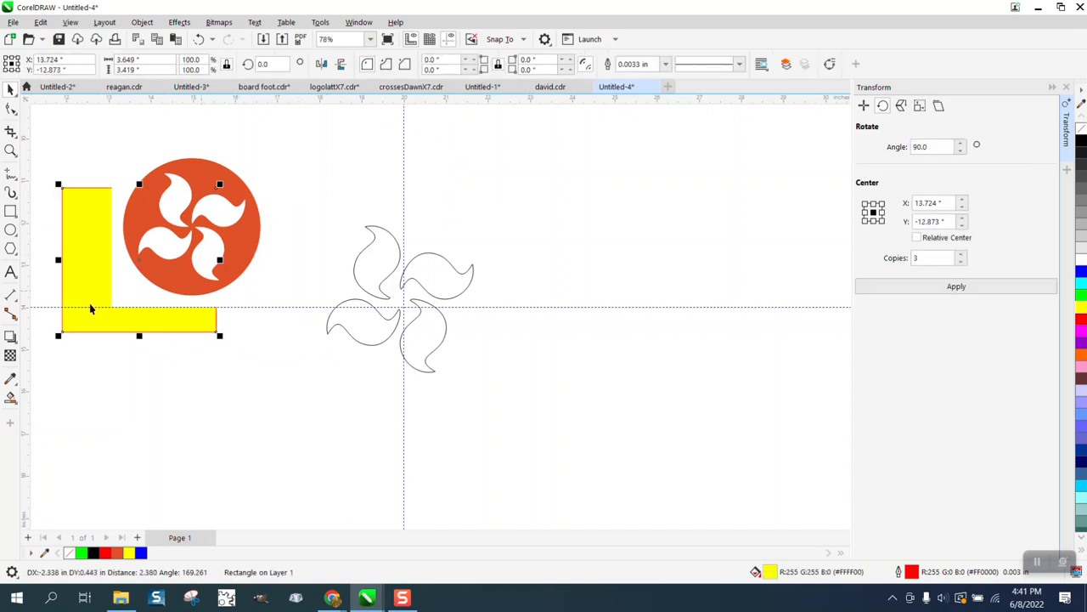
Draw a circle about 3.84 inches in diameter and center it on the page around the four petals.
click(10, 230)
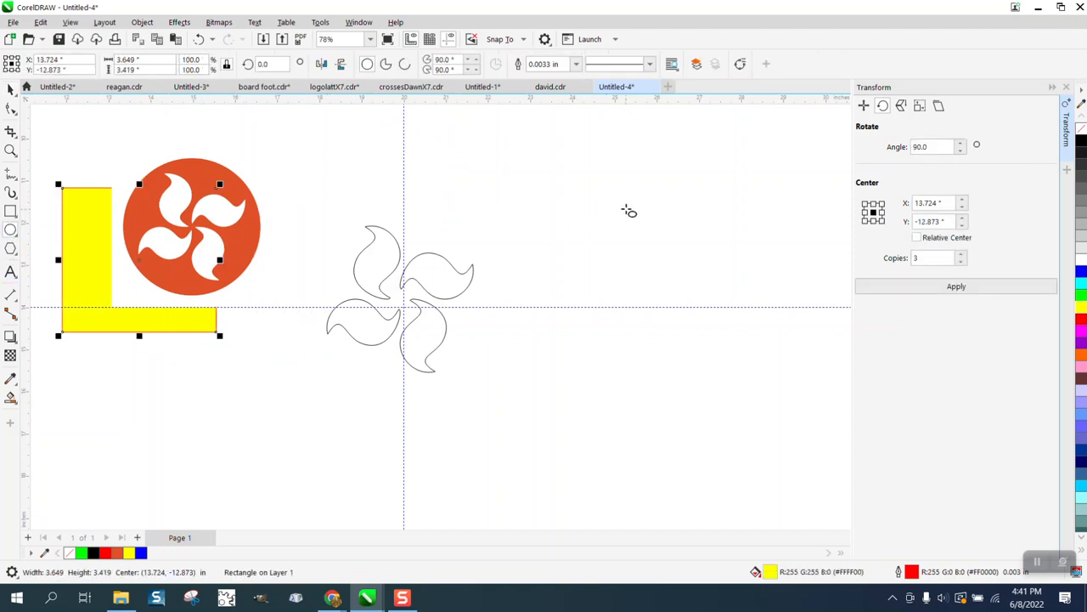
drag(629, 209, 542, 371)
key(p)
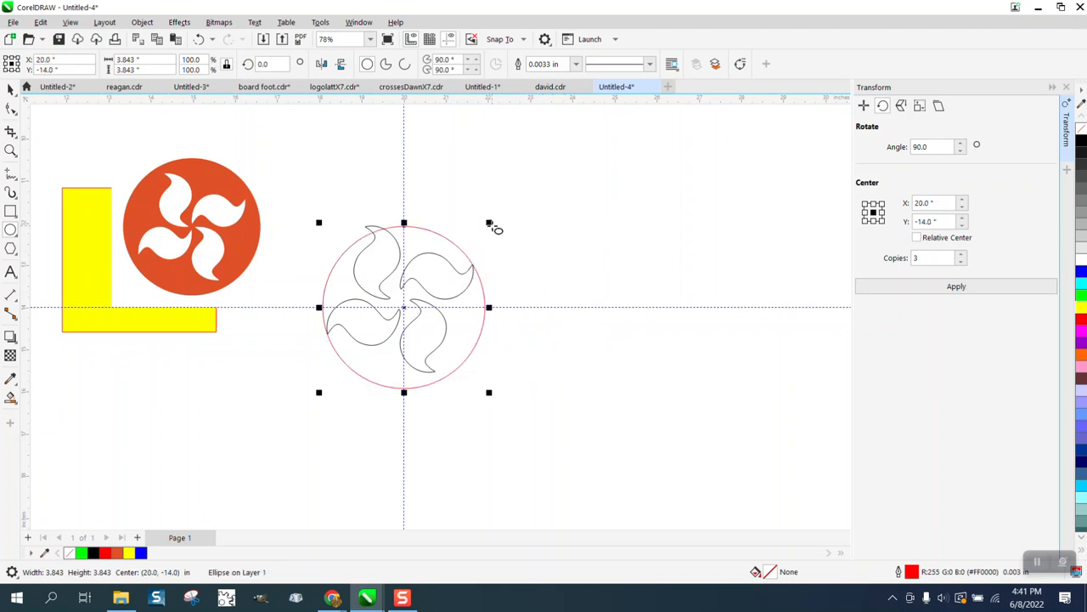
drag(477, 235, 511, 215)
key(Delete)
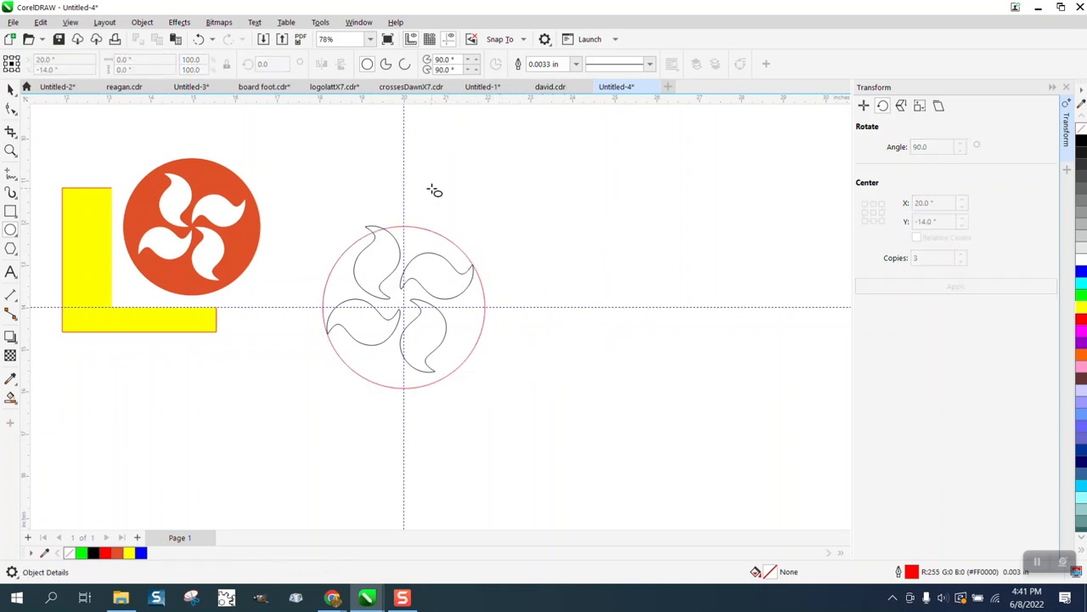
Enlarge the circle from its center to about 4.42 inches in diameter so it encloses all four petals.
click(10, 89)
click(454, 244)
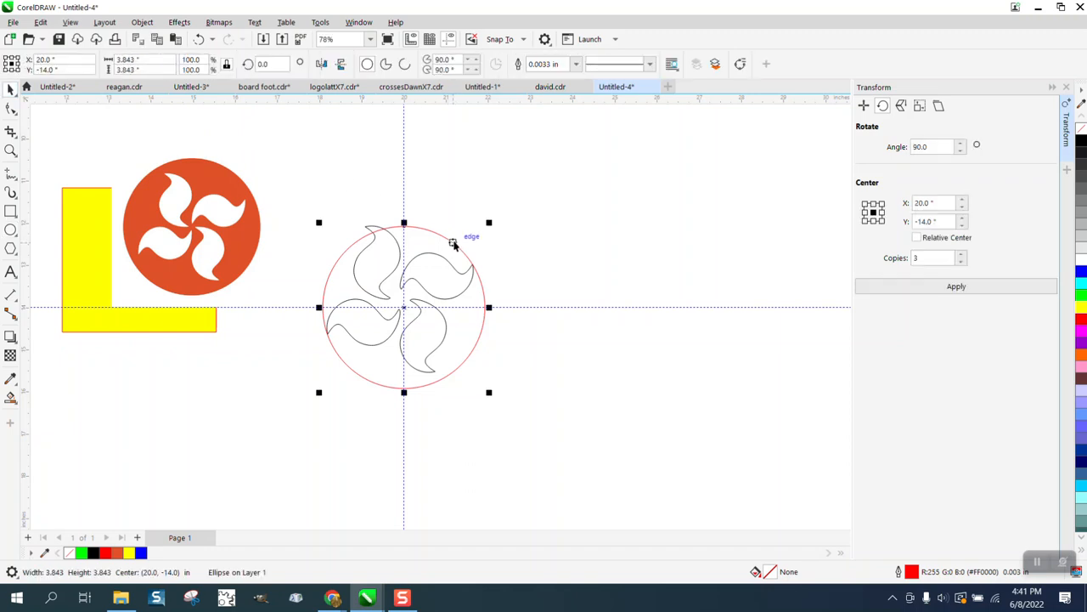
drag(490, 224, 502, 211)
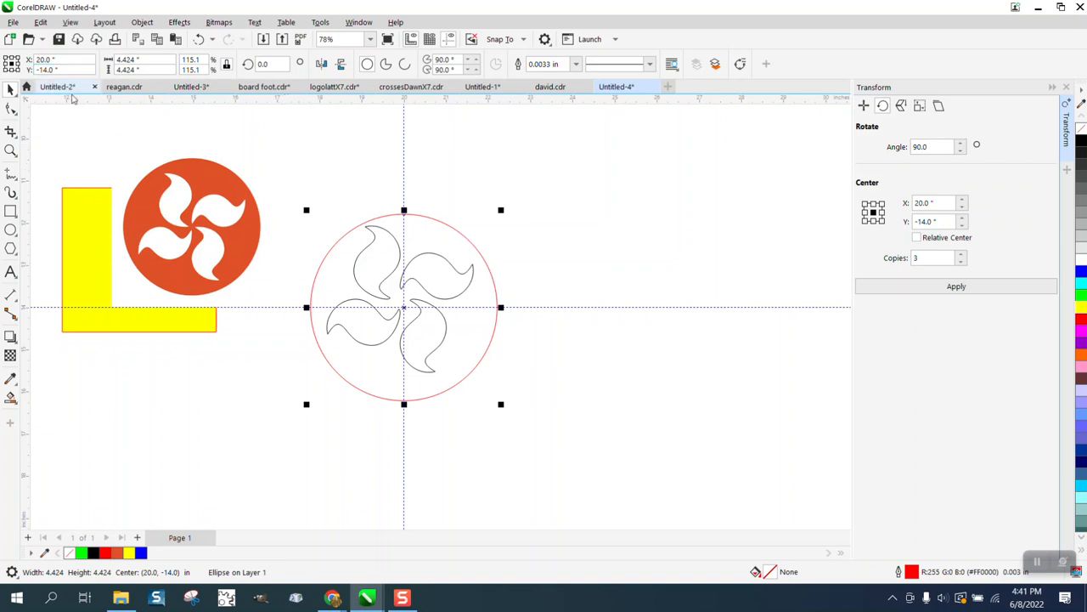
Try to sample the clover image's orange as the Smart Fill color, and undo the blue fill made on the image.
click(13, 401)
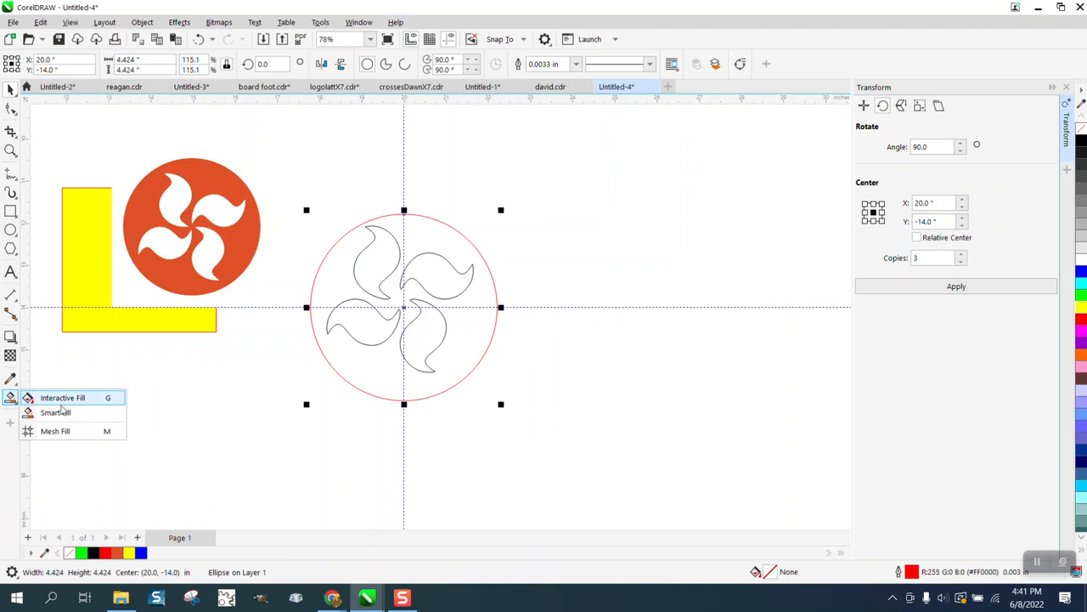
click(55, 413)
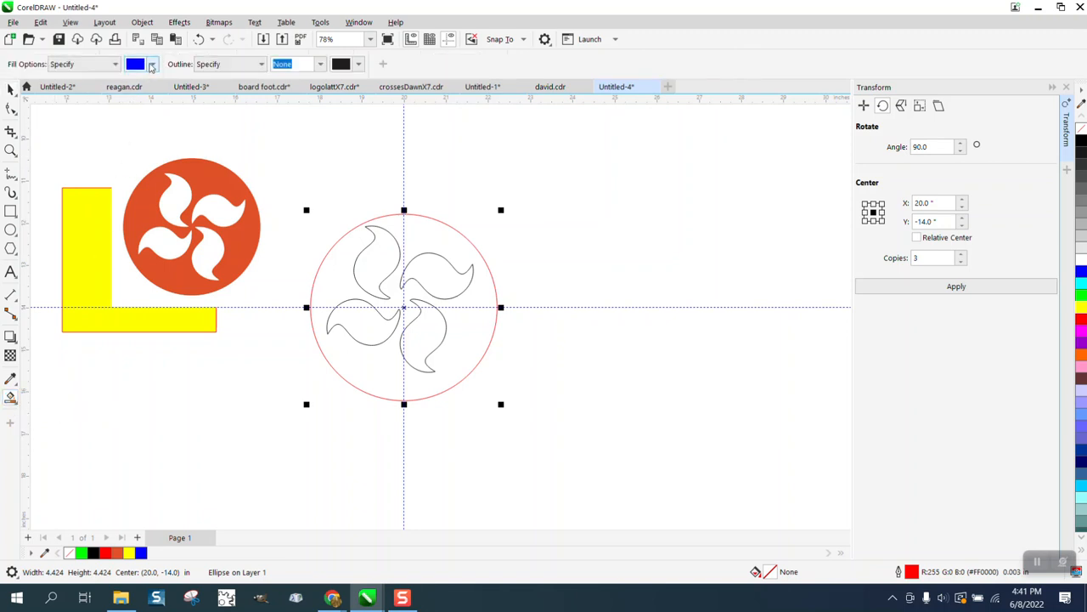
click(152, 64)
click(266, 281)
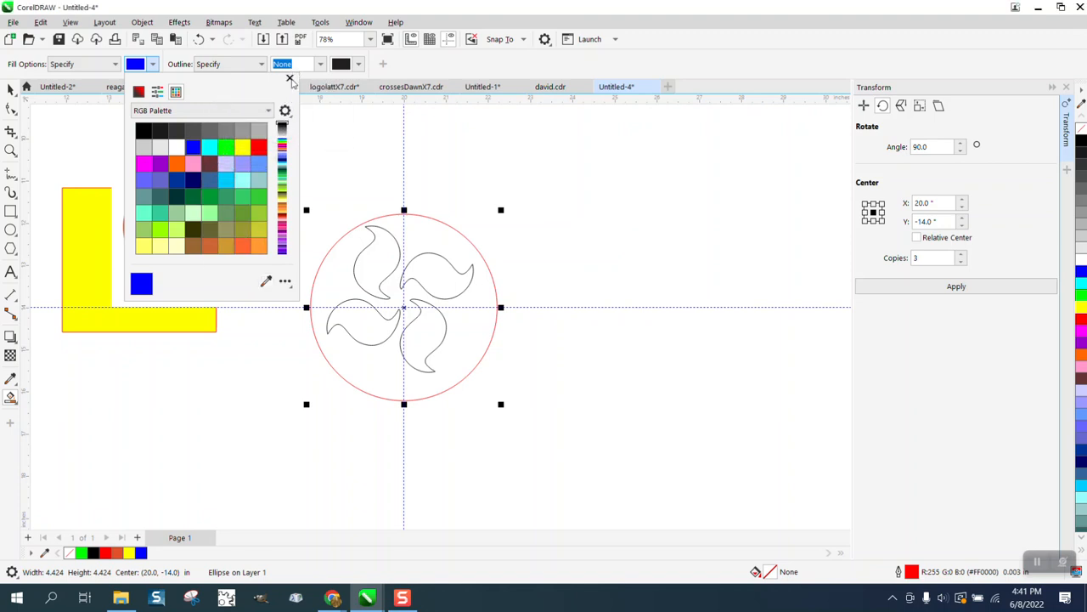
key(Escape)
click(231, 189)
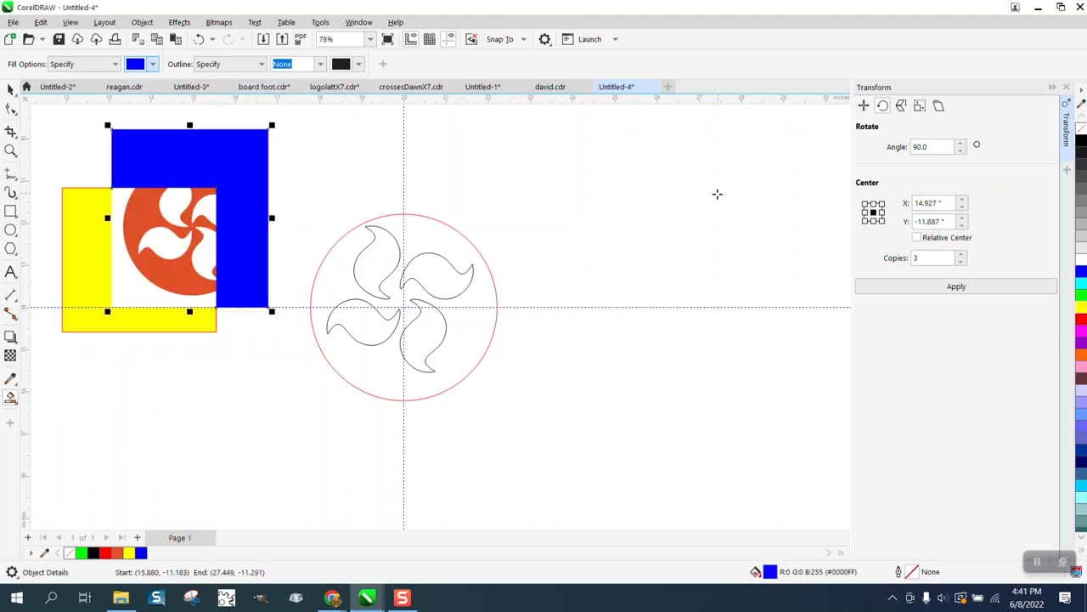
click(198, 39)
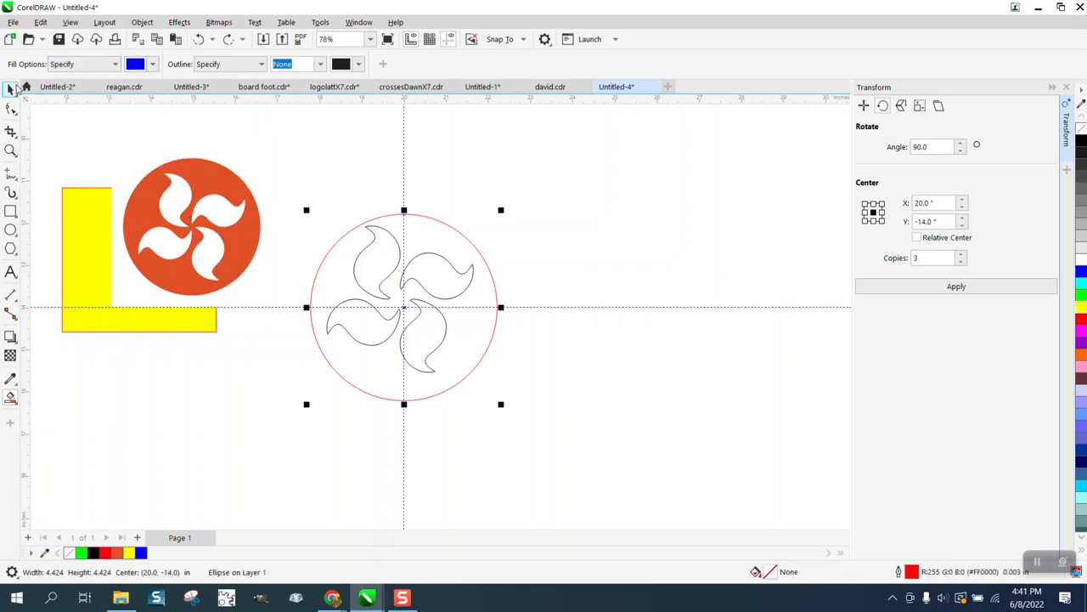
Move the clover image to the right of the circle, to about X 26.309, Y -12.223 inches.
click(10, 88)
drag(210, 167, 674, 181)
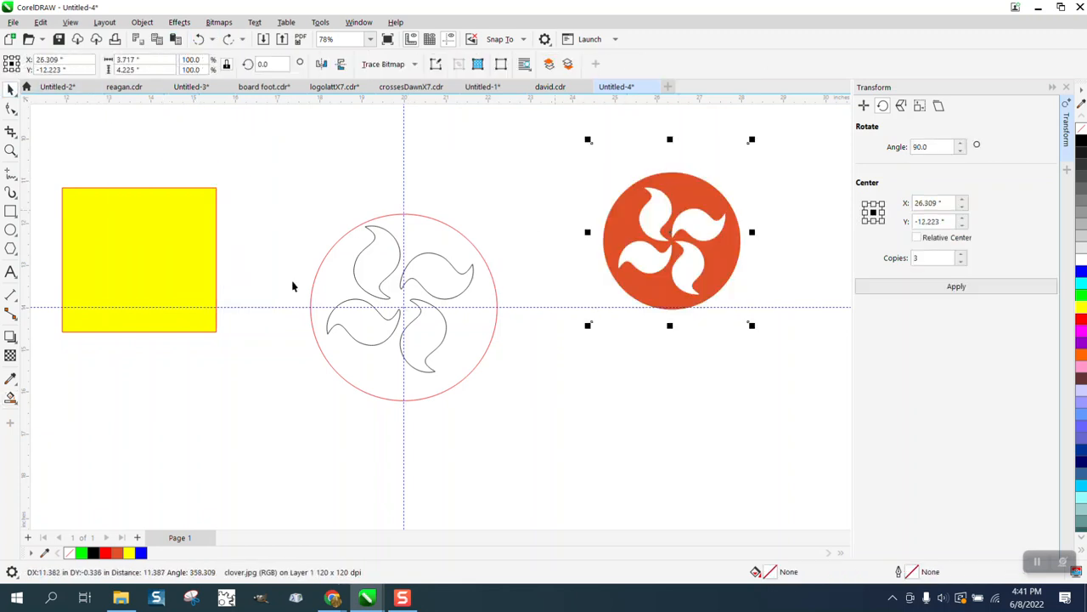
Sample the orange #E05129 from the clover image as the Smart Fill color.
click(10, 397)
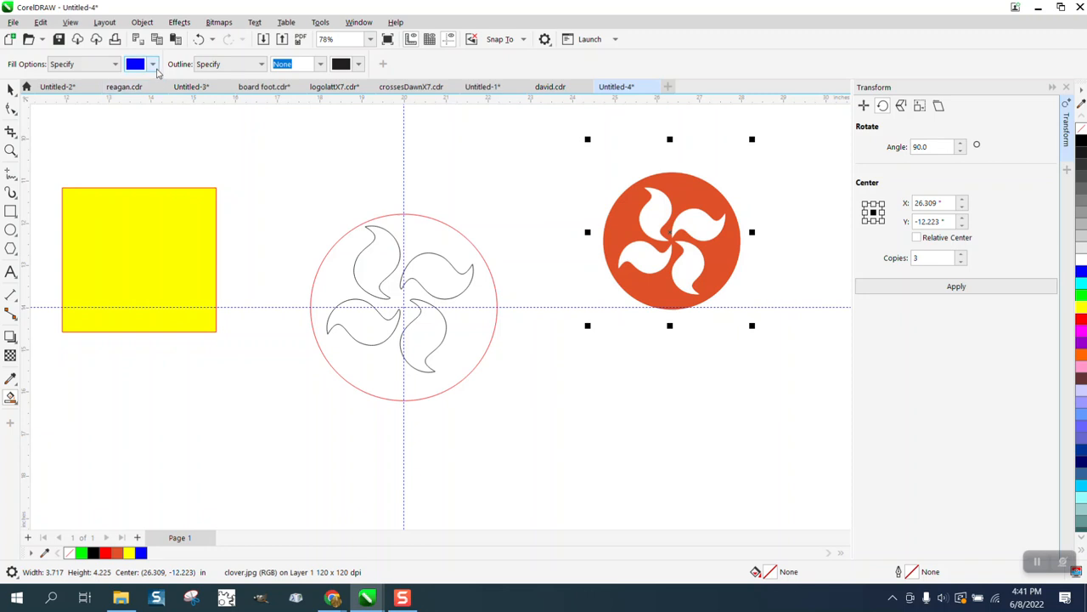
click(152, 64)
click(266, 277)
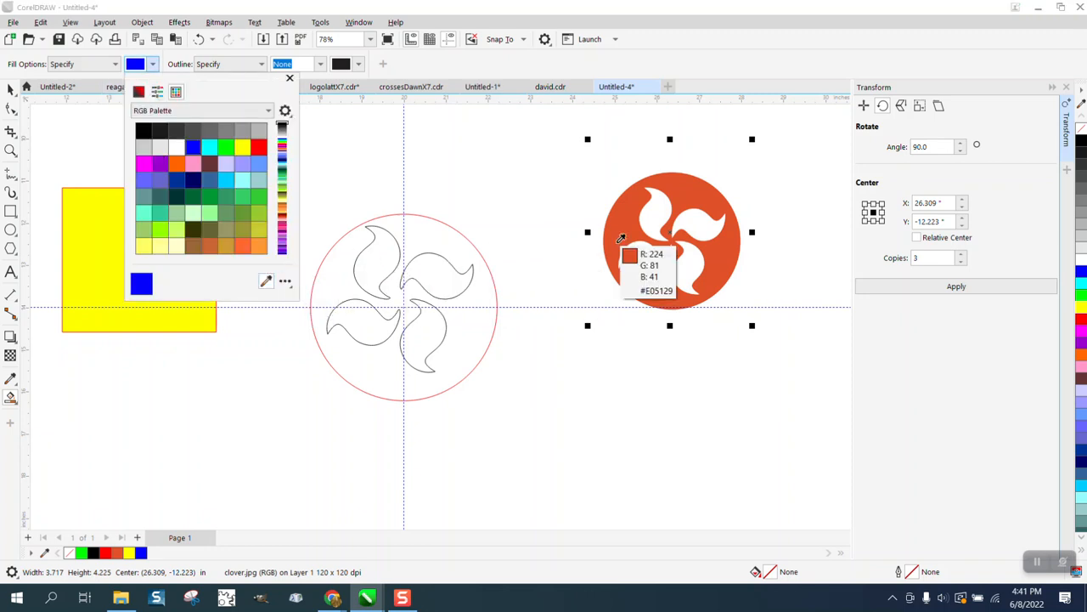
click(621, 242)
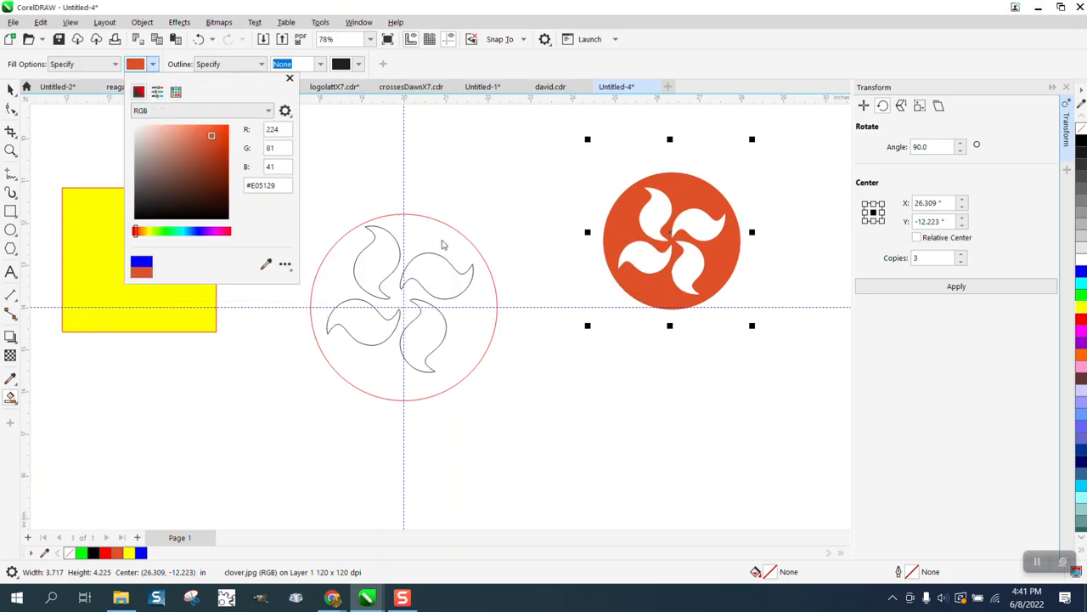
Try the orange Smart Fill on the area between the circle and the petals, and undo it.
click(442, 242)
click(441, 240)
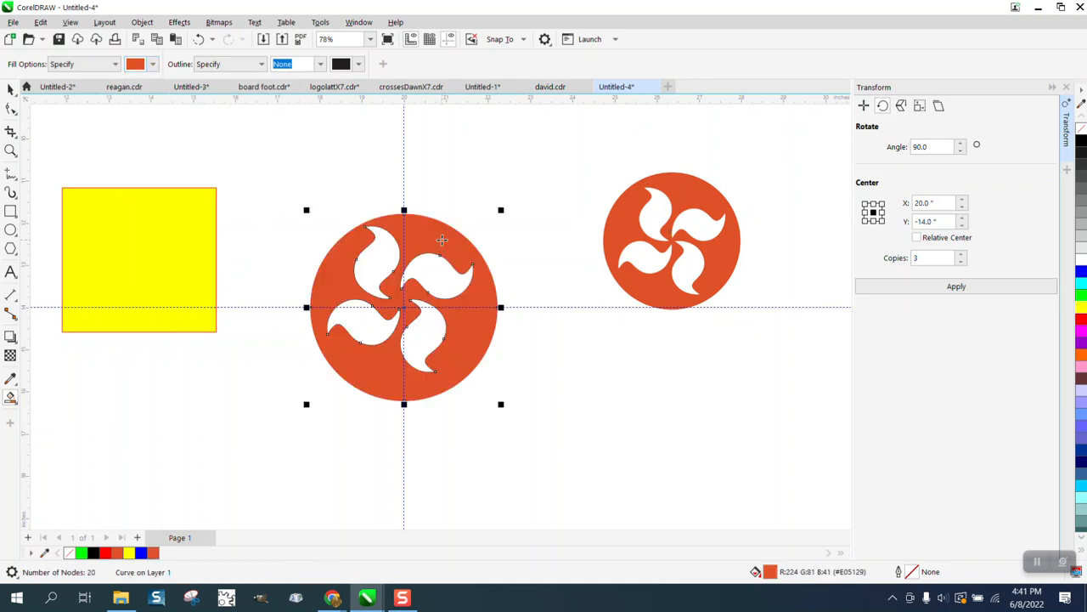
click(198, 40)
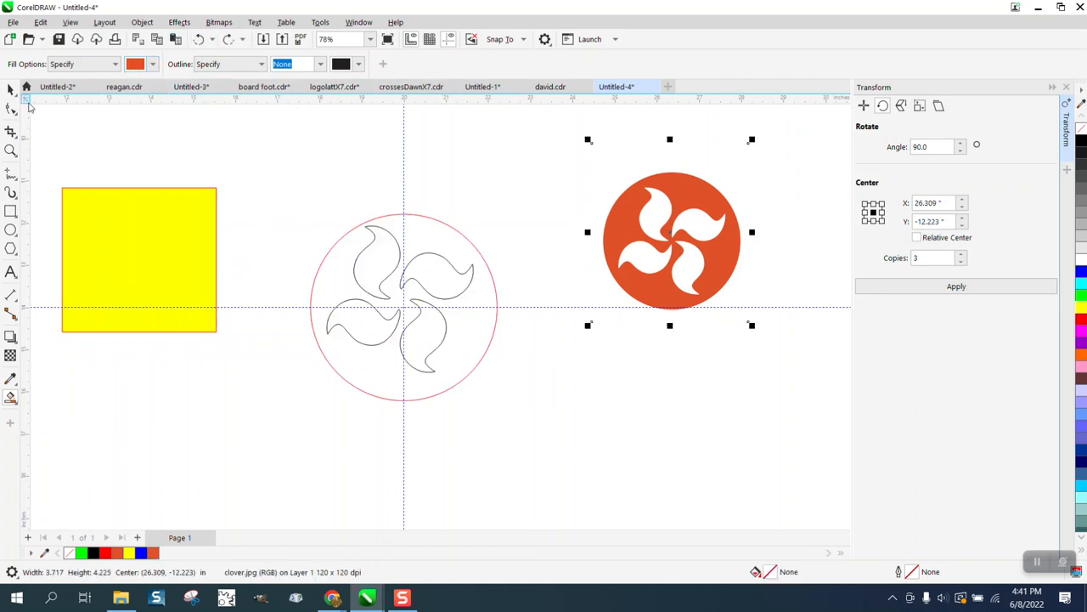
Move the red outlined circle off the petals to an empty spot at about X 26.495, Y -17.069 inches.
click(17, 91)
click(444, 223)
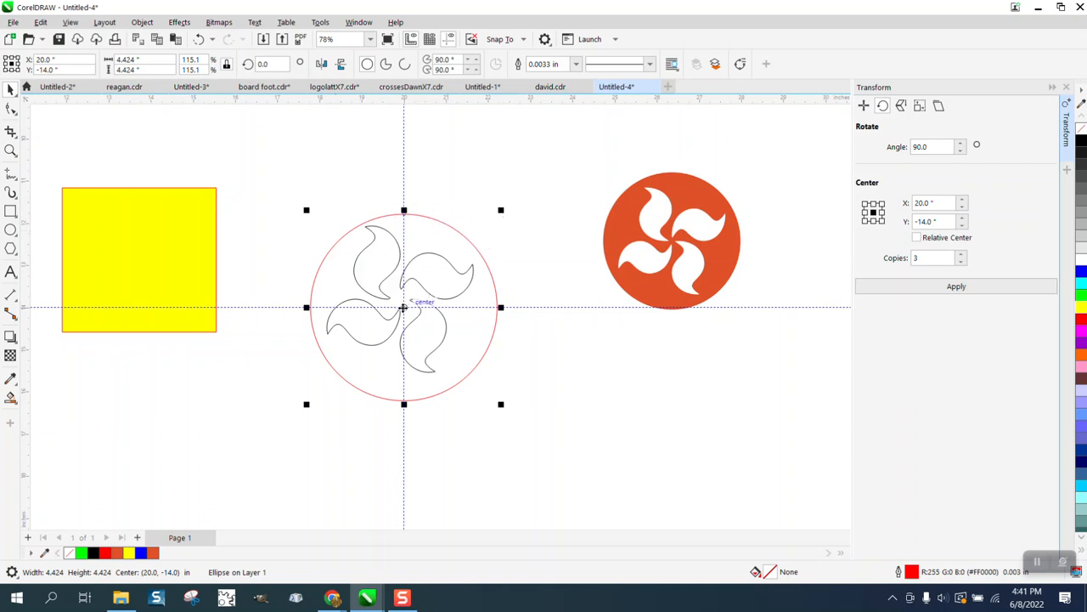
drag(420, 296, 693, 427)
Group the four petals and center the group on the page.
drag(303, 210, 528, 422)
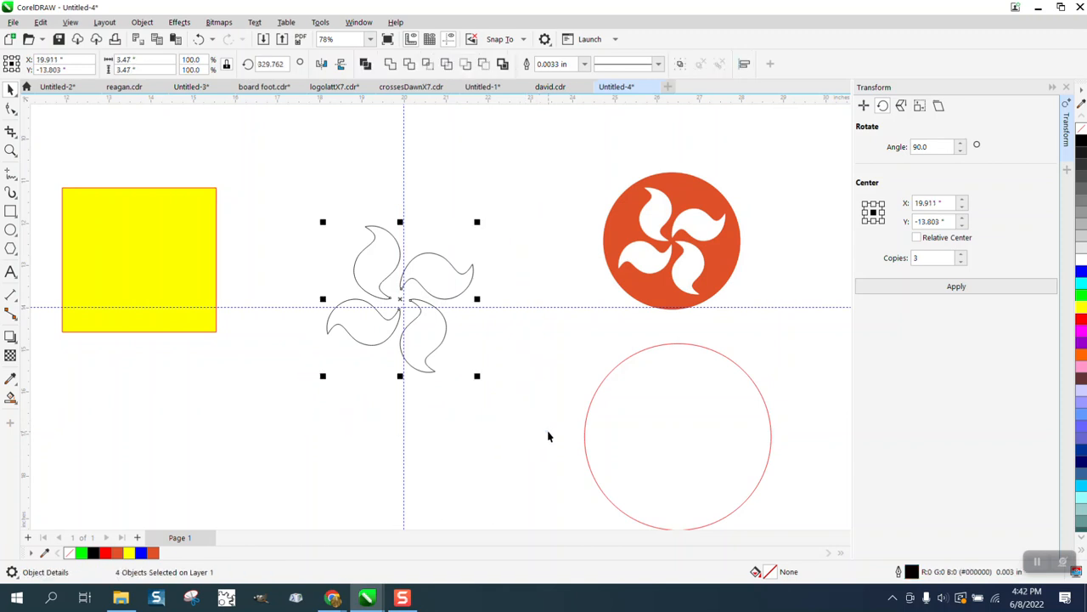
key(ctrl+g)
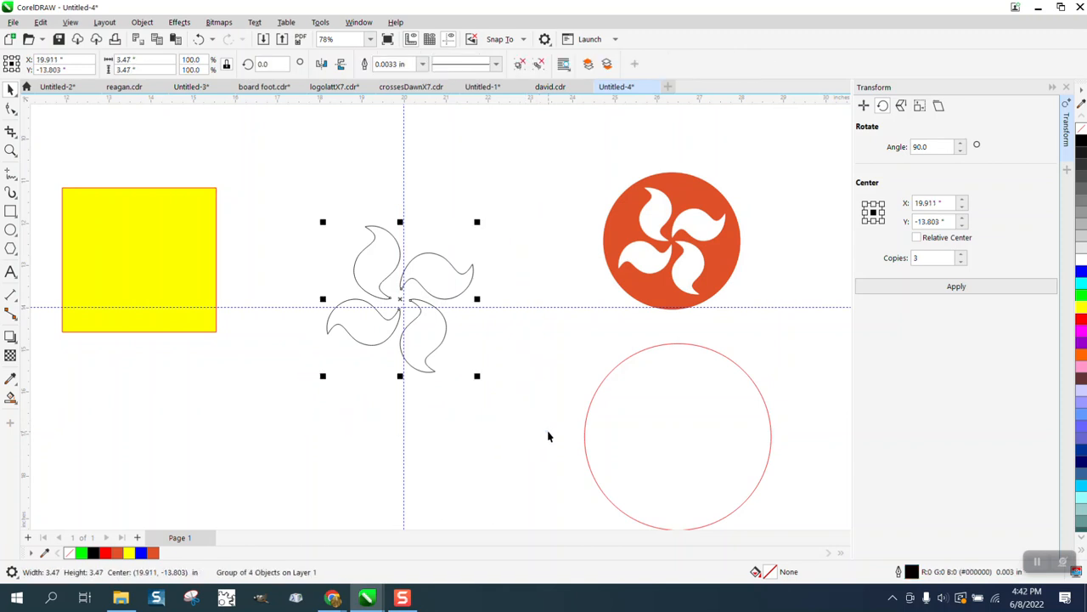
key(p)
Center the circle on the page around the petals and Smart Fill the area between them with the sampled orange.
click(678, 452)
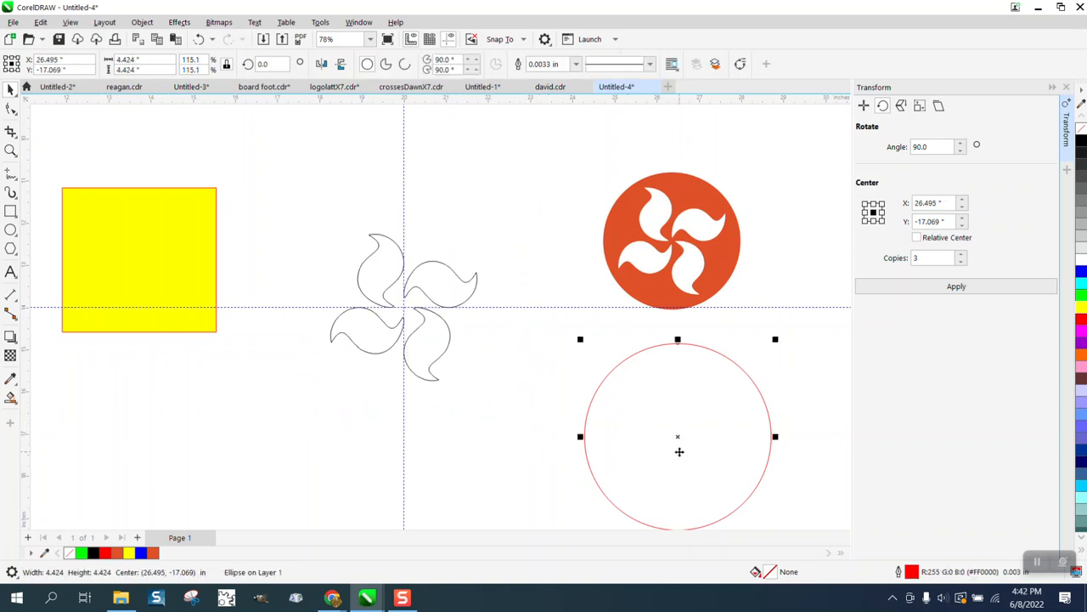
key(p)
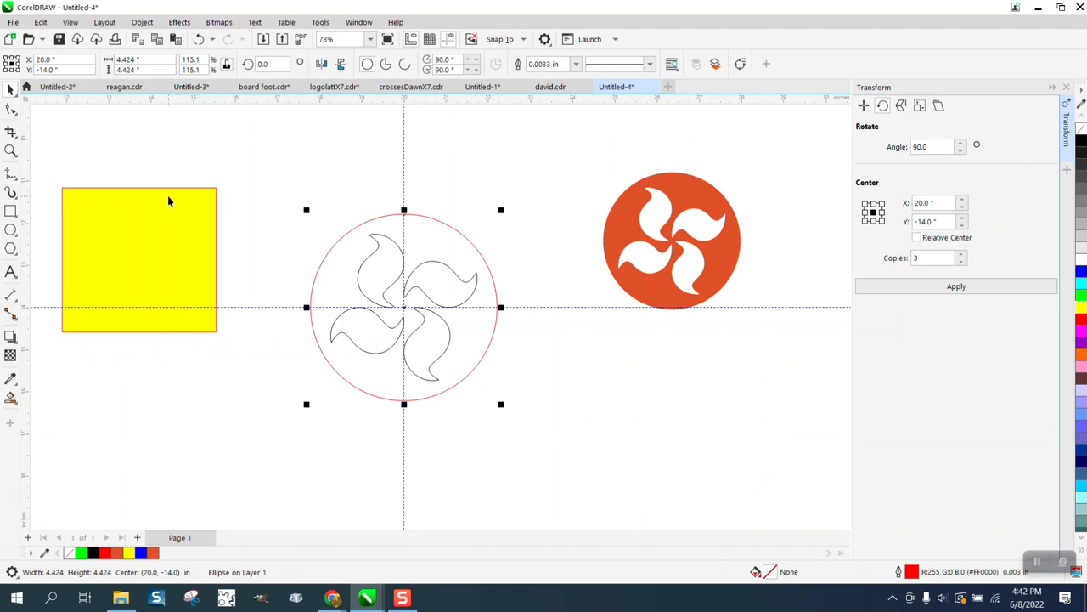
click(10, 397)
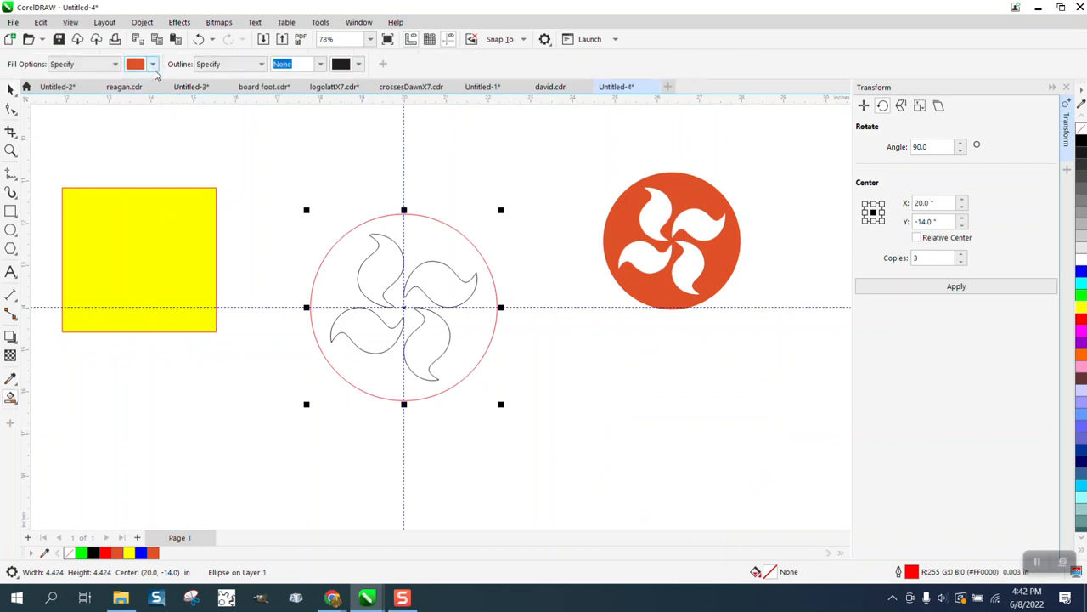
click(426, 249)
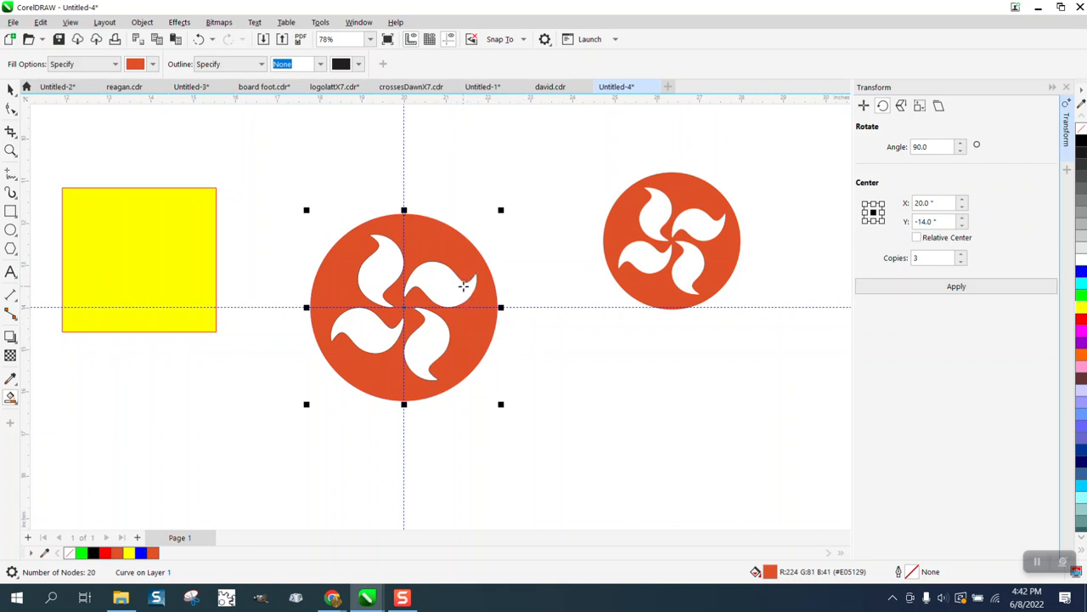
Draw two overlapping circles about 3.48 inches in diameter above the logo and Smart Fill their overlap with orange.
scroll(463, 287, down, 2)
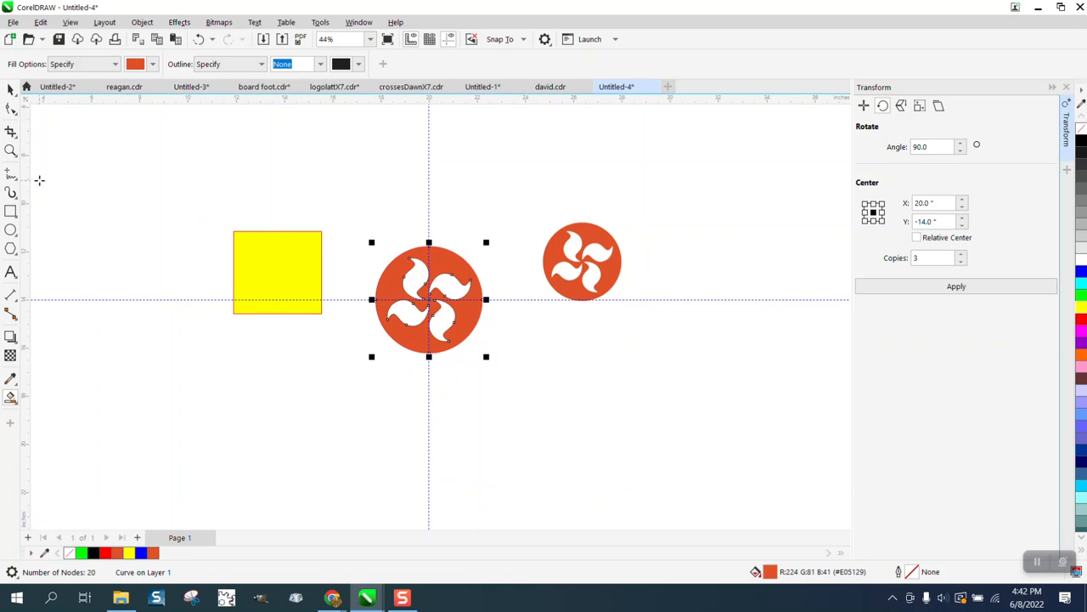
click(10, 230)
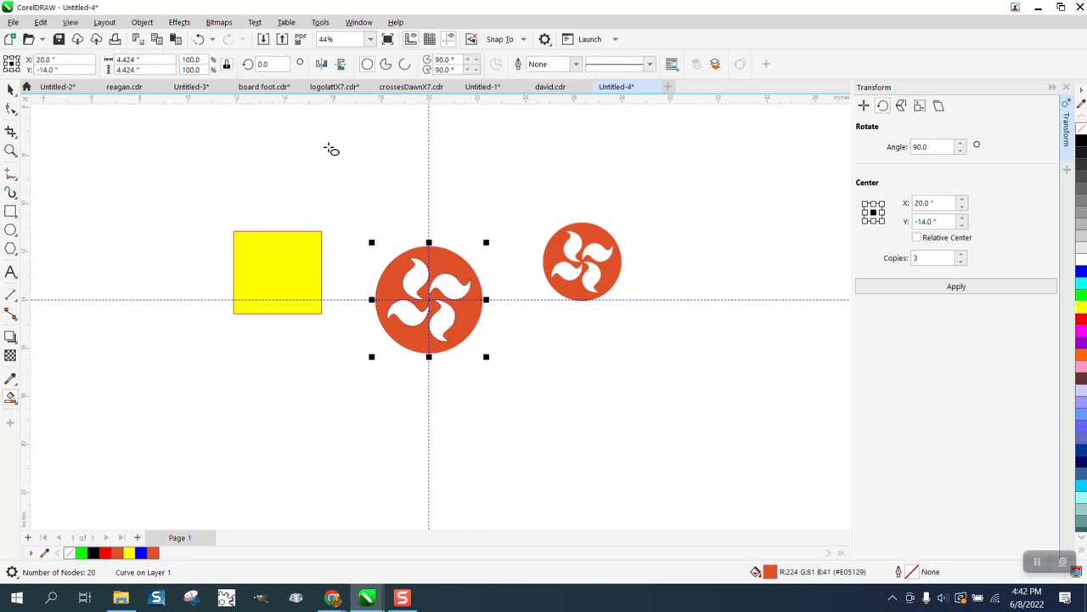
drag(525, 136, 475, 222)
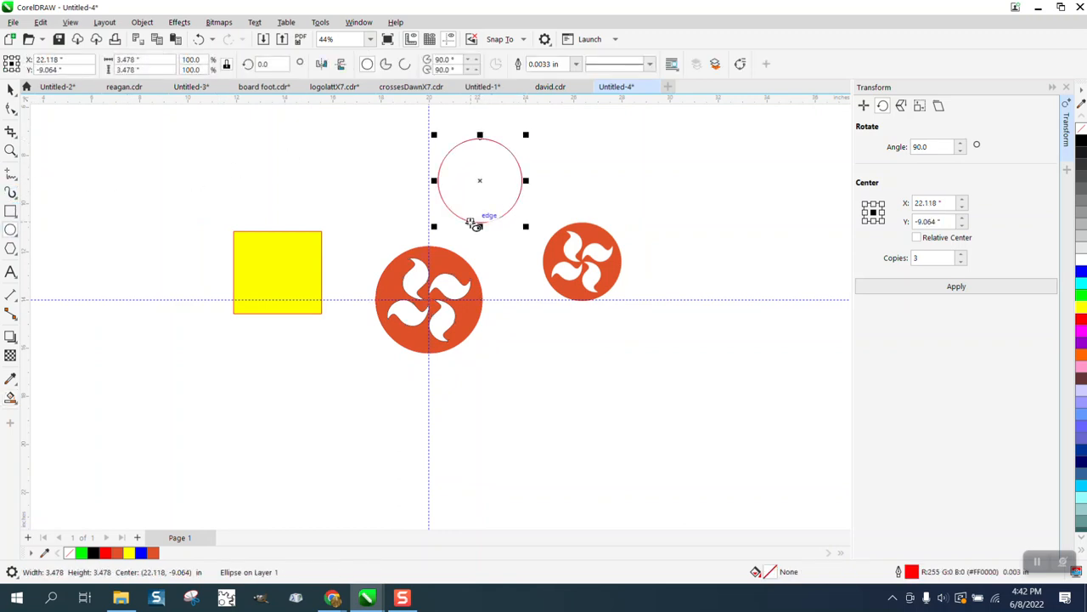
drag(480, 181, 542, 183)
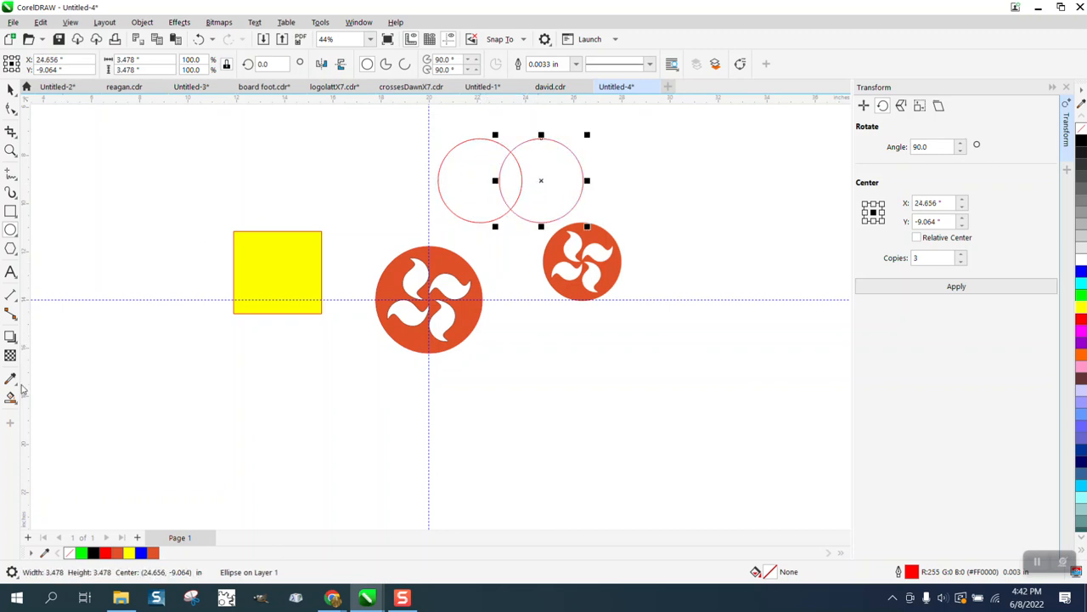
click(10, 397)
click(512, 192)
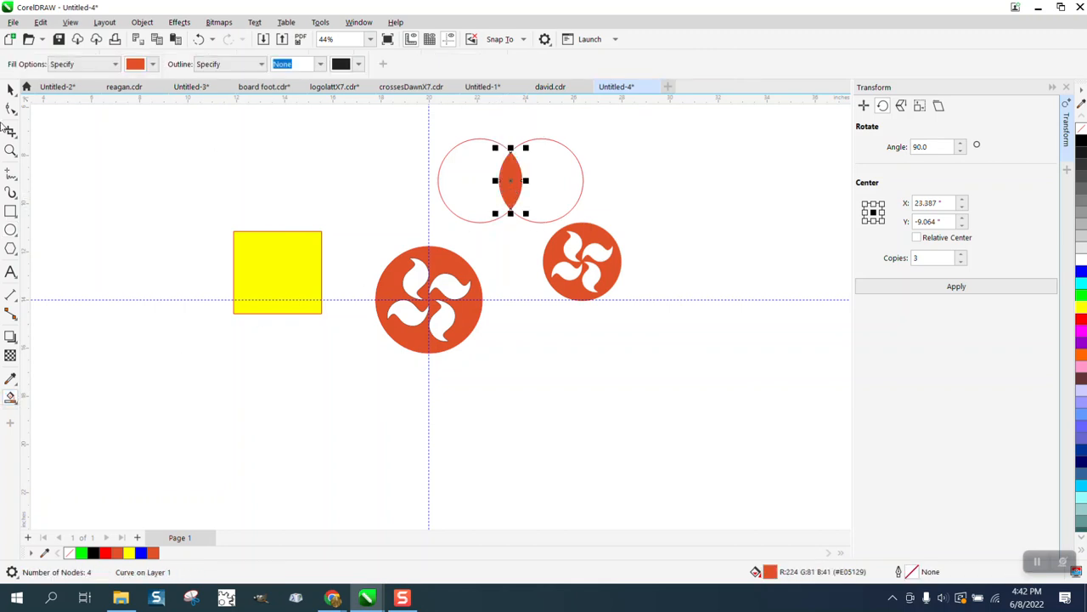
Move the lens shape clear of the circles to about X 32.388, Y -9.441 inches and give it no fill and a black outline.
click(10, 89)
drag(510, 180, 728, 188)
click(1082, 130)
right_click(1082, 141)
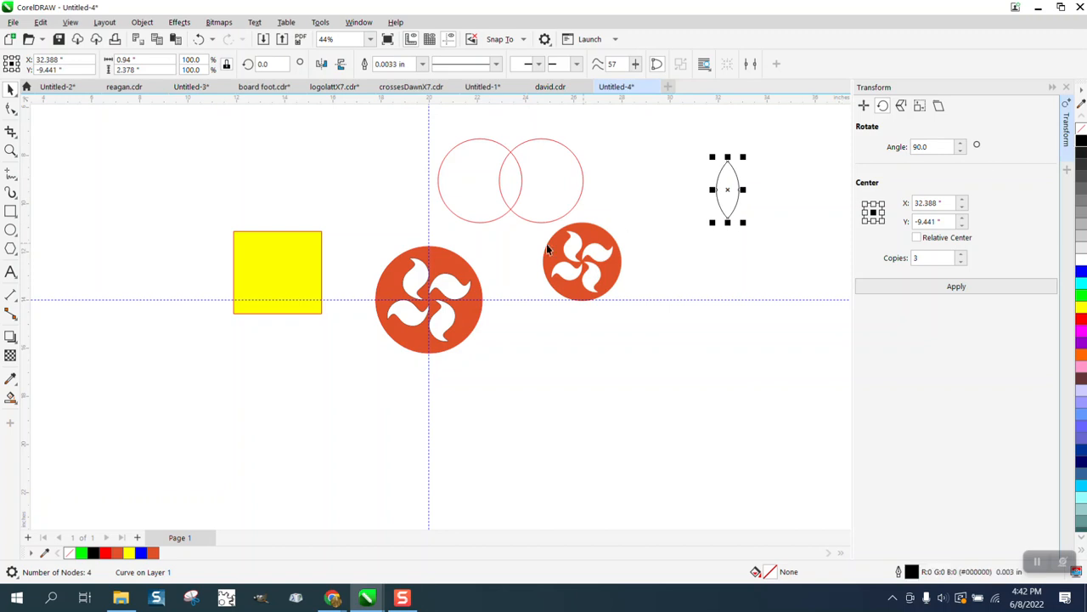
Move the finished orange logo to an empty area below the clover image and center the lens shape on the page.
drag(355, 238, 512, 381)
drag(450, 323, 791, 456)
click(729, 217)
key(p)
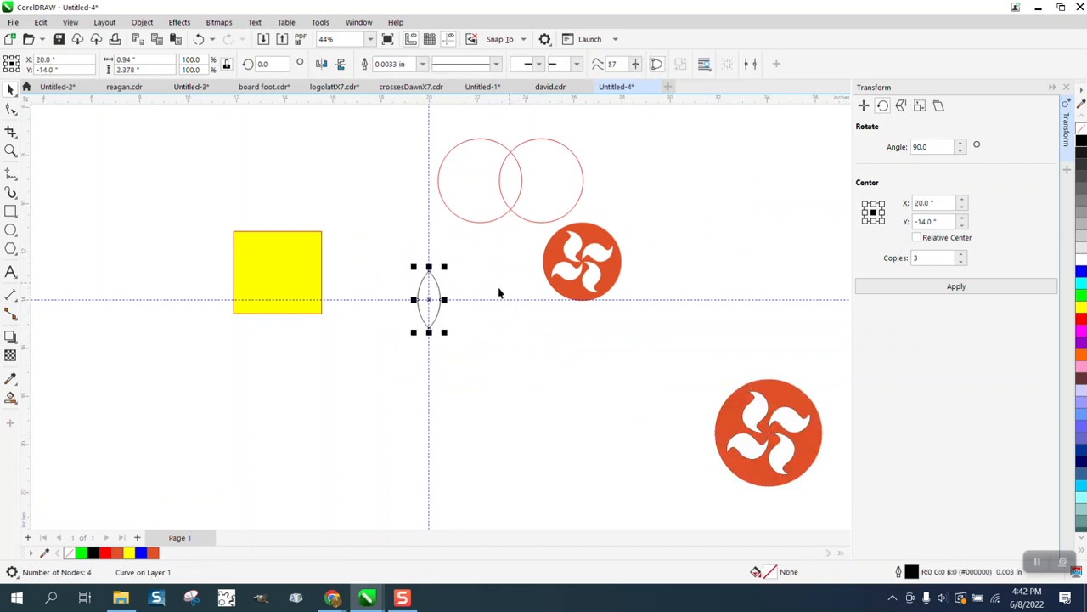
Try twirling the lens counterclockwise about its center with a 4.0-inch nib and rate 11, and undo both twirls.
click(10, 151)
drag(352, 263, 567, 390)
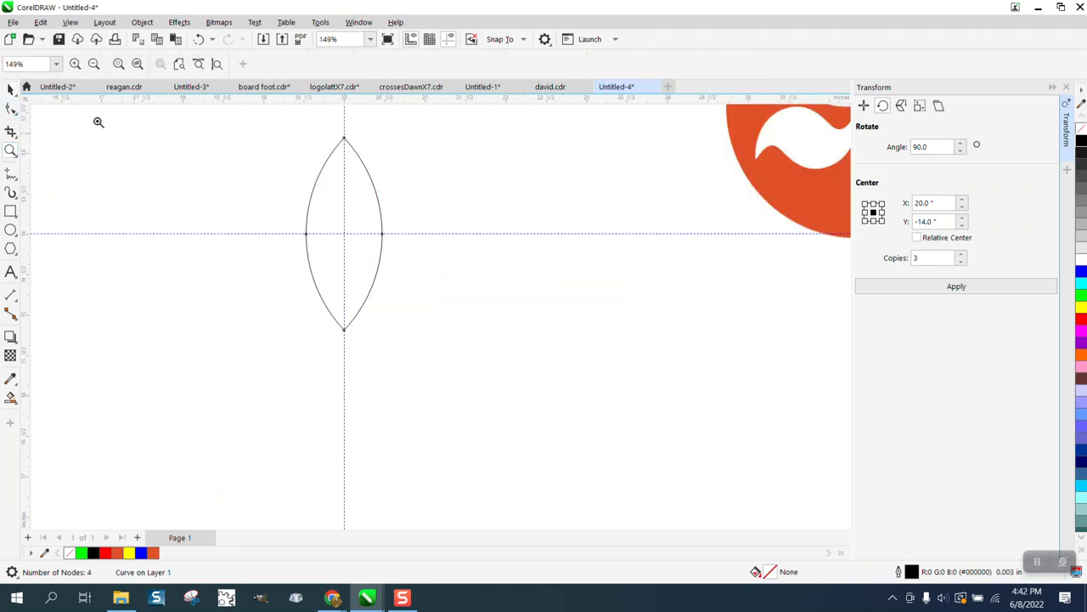
click(10, 90)
click(162, 167)
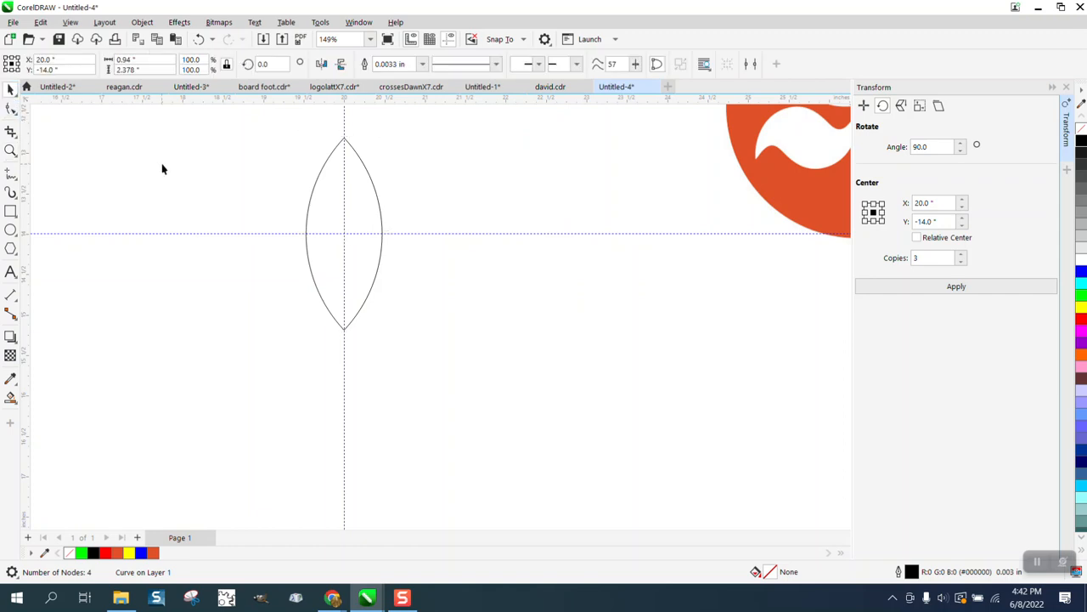
click(14, 113)
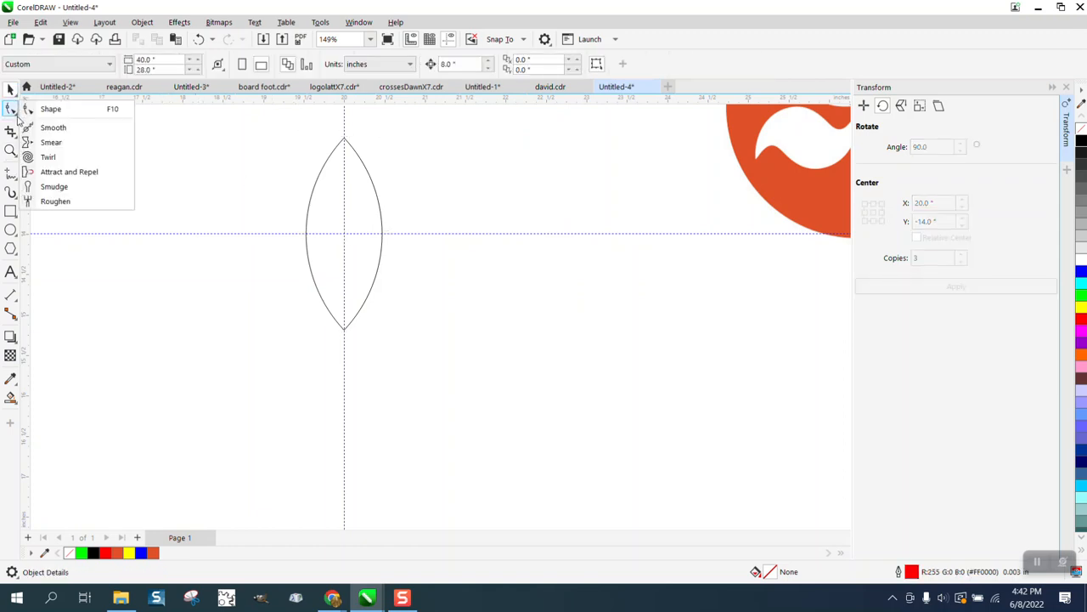
click(49, 157)
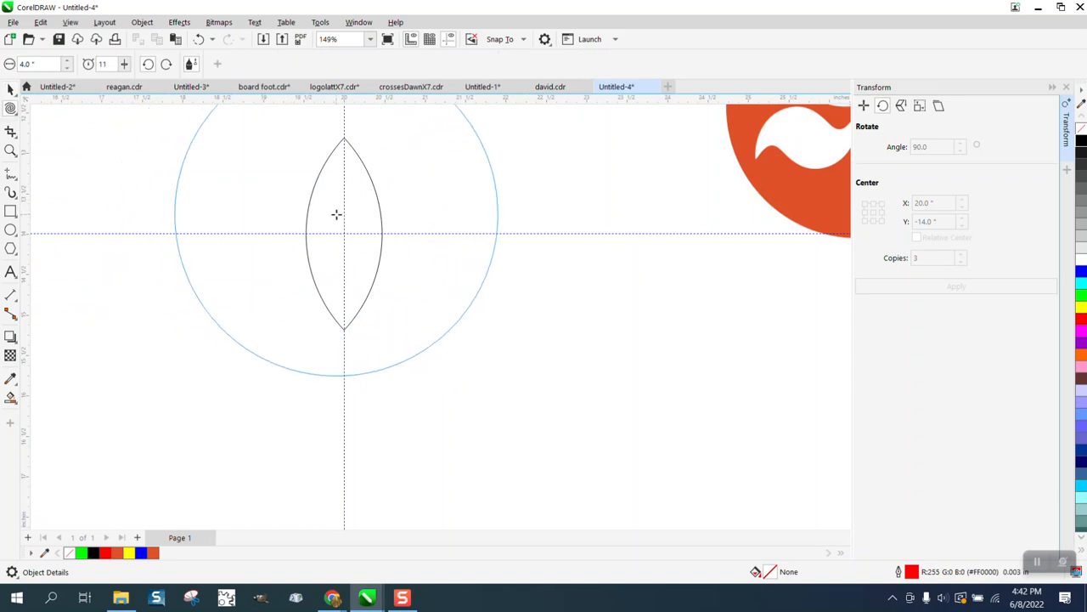
click(379, 218)
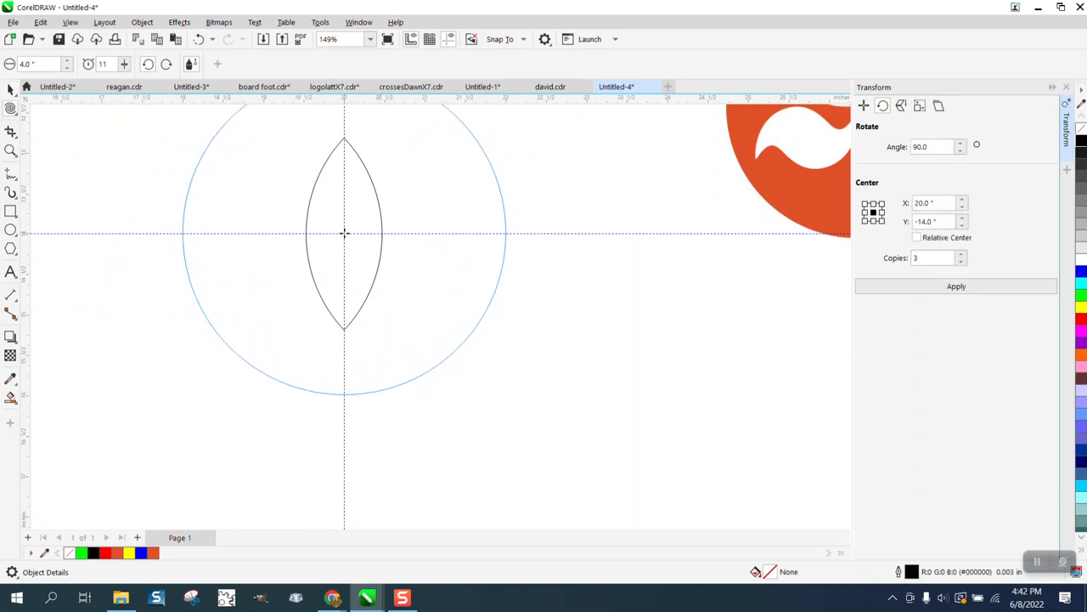
drag(344, 232, 344, 232)
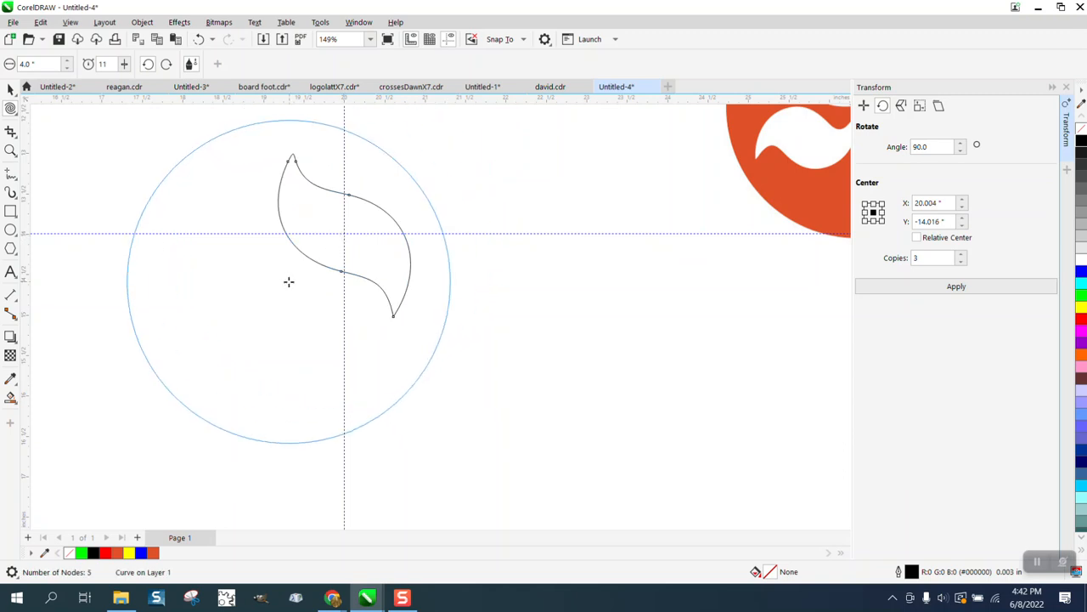
scroll(289, 281, down, 2)
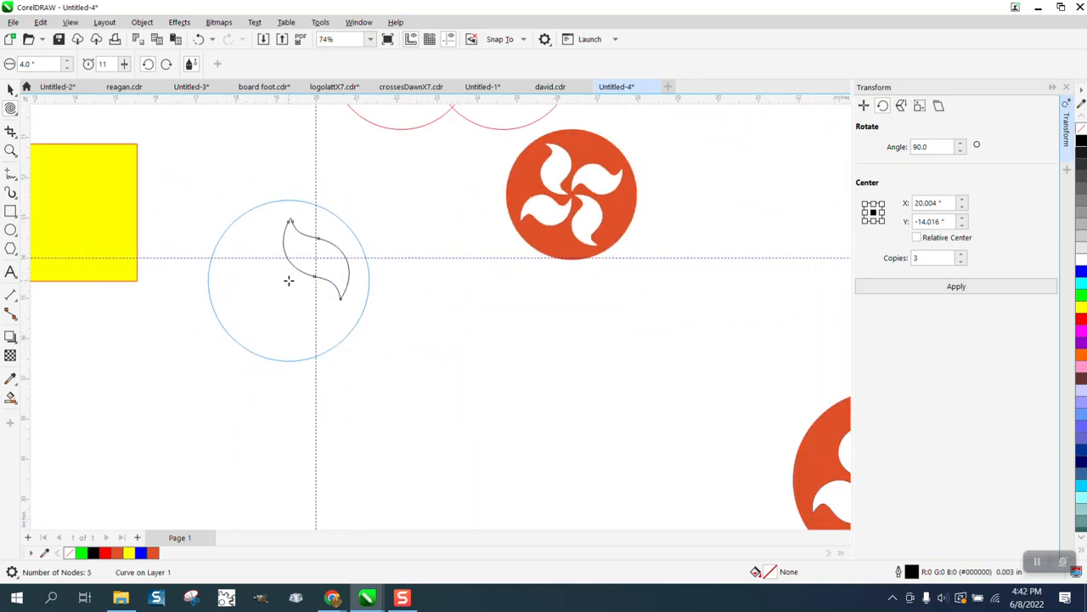
drag(316, 258, 316, 258)
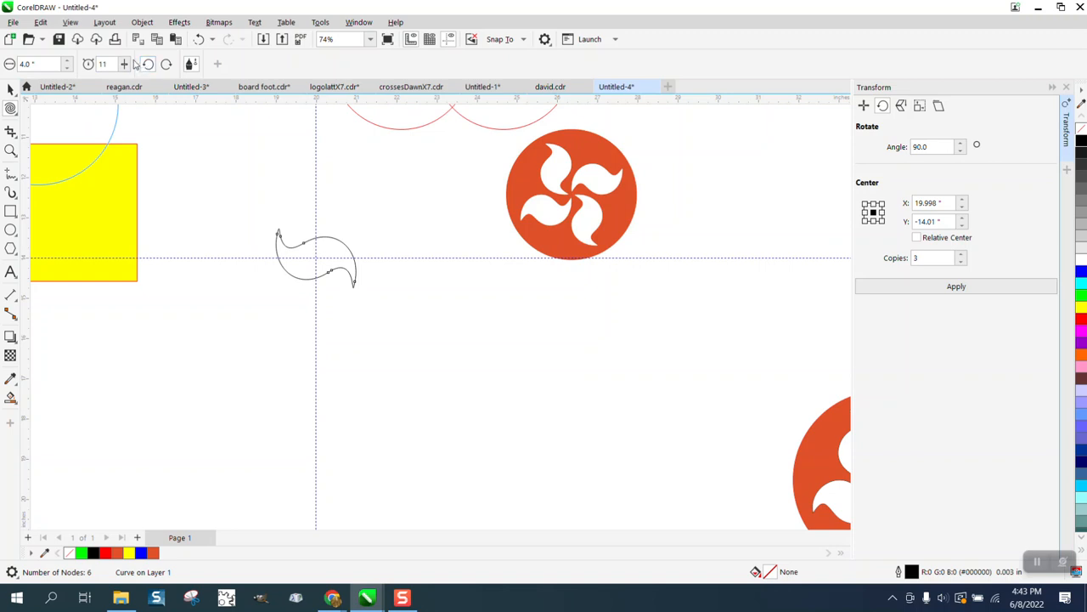
click(200, 40)
click(199, 40)
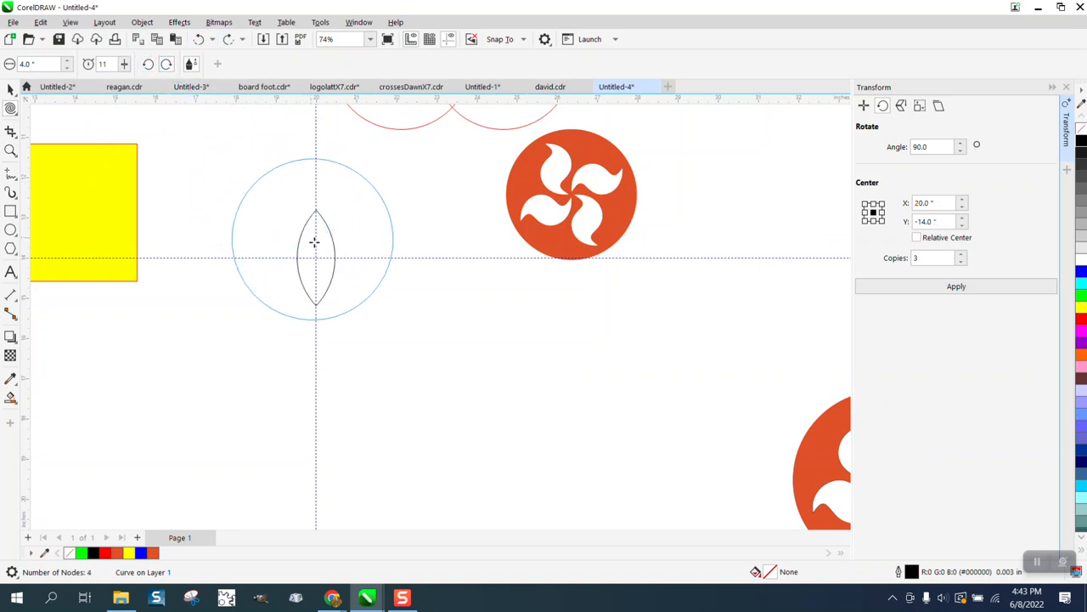
Twirl the lens clockwise about its center with a 4.0-inch nib and rate 11.
drag(315, 259, 314, 258)
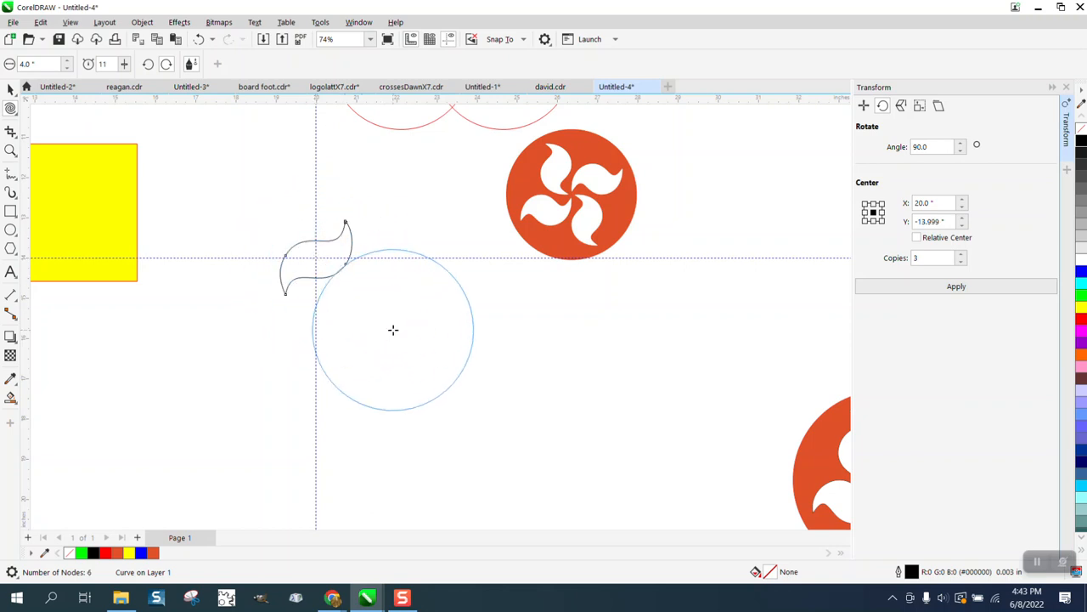